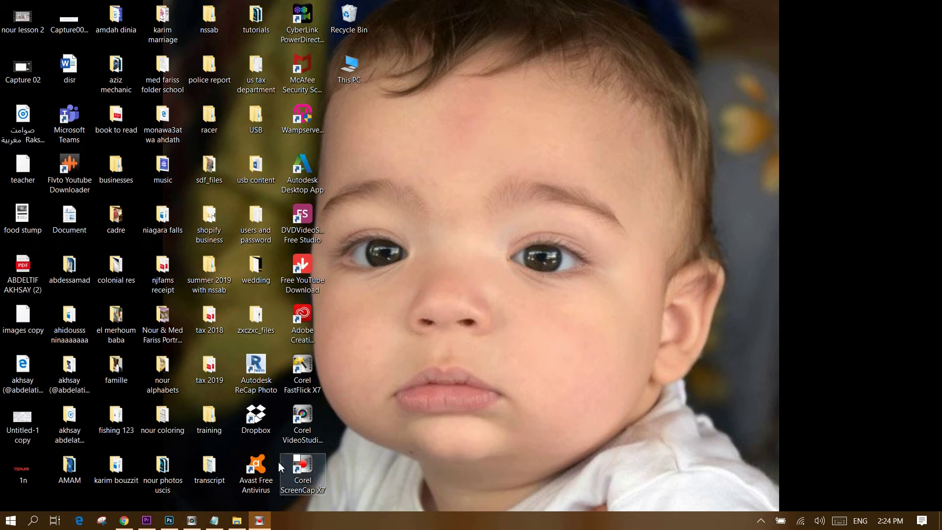
# Write the Notepad intro: today we will be adding Arabic to Photoshop, then start 'as you see'
pyautogui.click(219, 518)
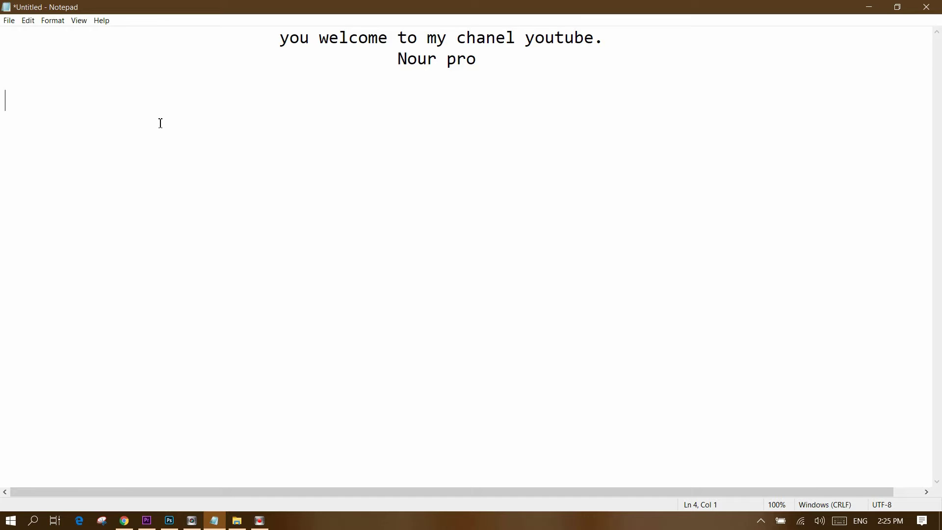
pyautogui.write('toda')
pyautogui.write('y w')
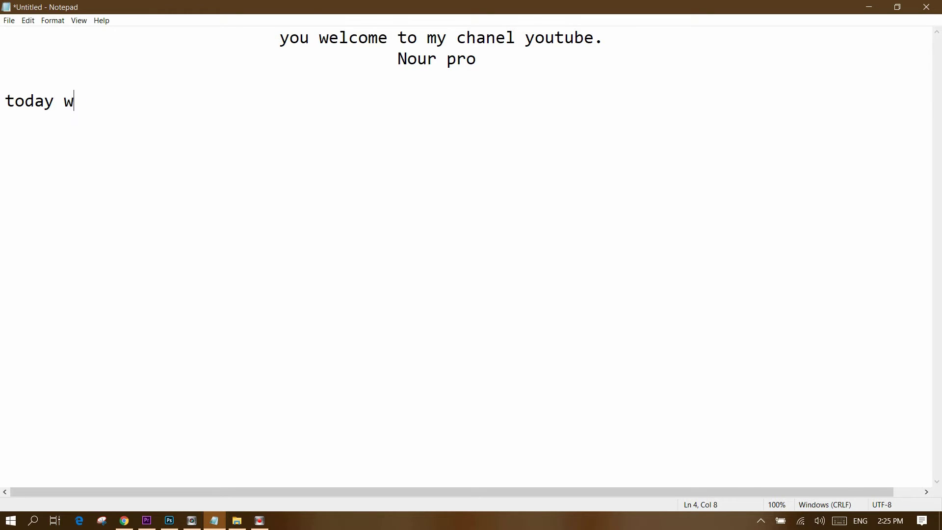
pyautogui.write('e will ')
pyautogui.write('add')
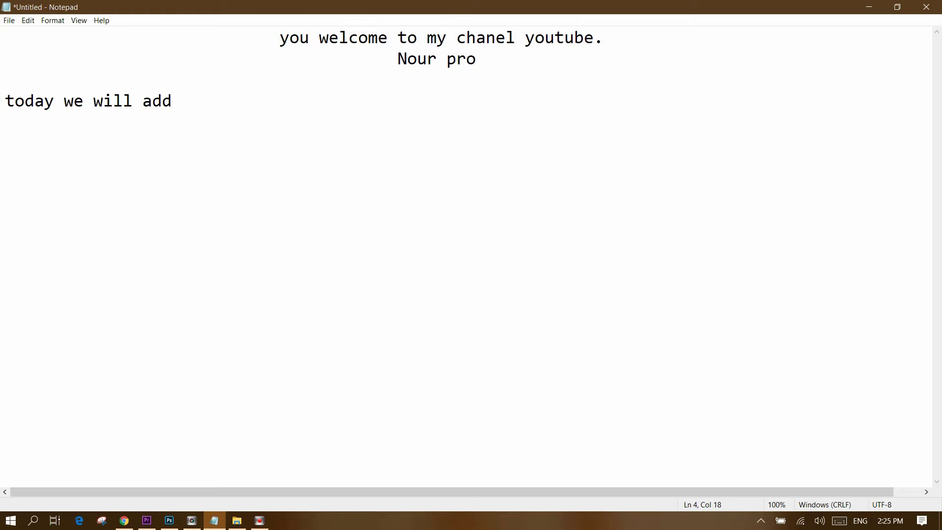
pyautogui.press('BackSpace')
pyautogui.press('BackSpace')
pyautogui.press('BackSpace')
pyautogui.write('be adding ')
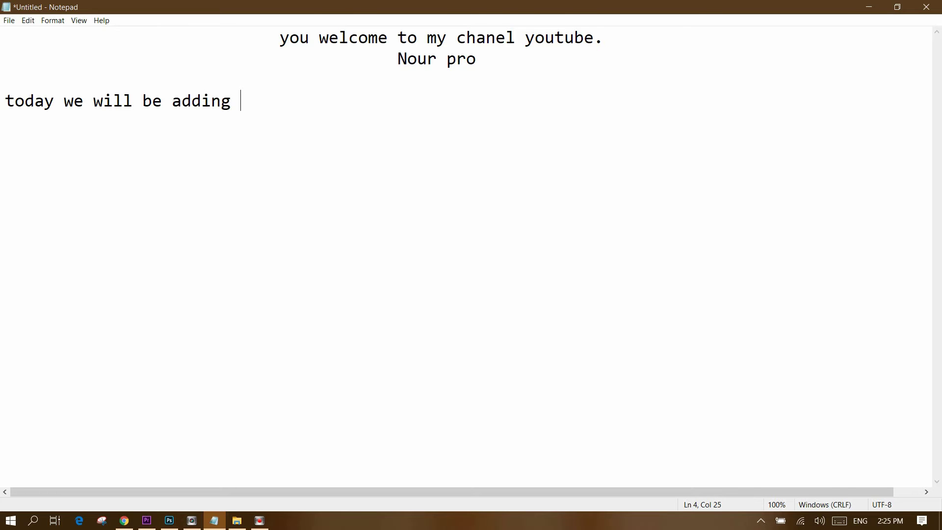
pyautogui.write('arabic ')
pyautogui.write('to photosh')
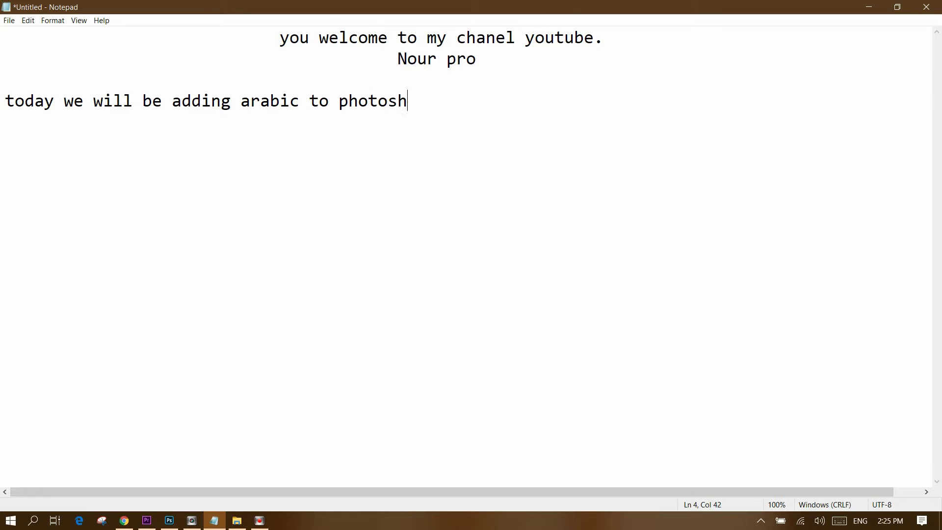
pyautogui.write('op so')
pyautogui.write('ftware.')
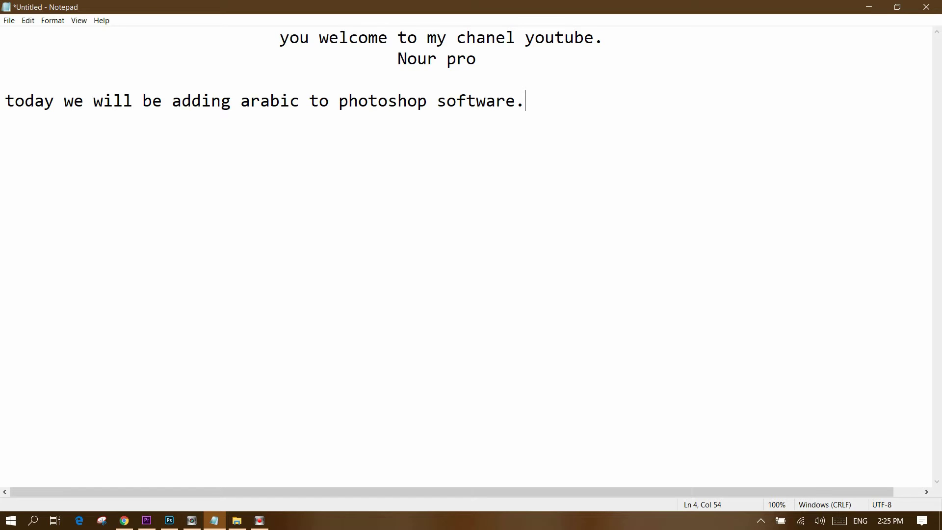
pyautogui.write(' some')
pyautogui.write('timesyou ')
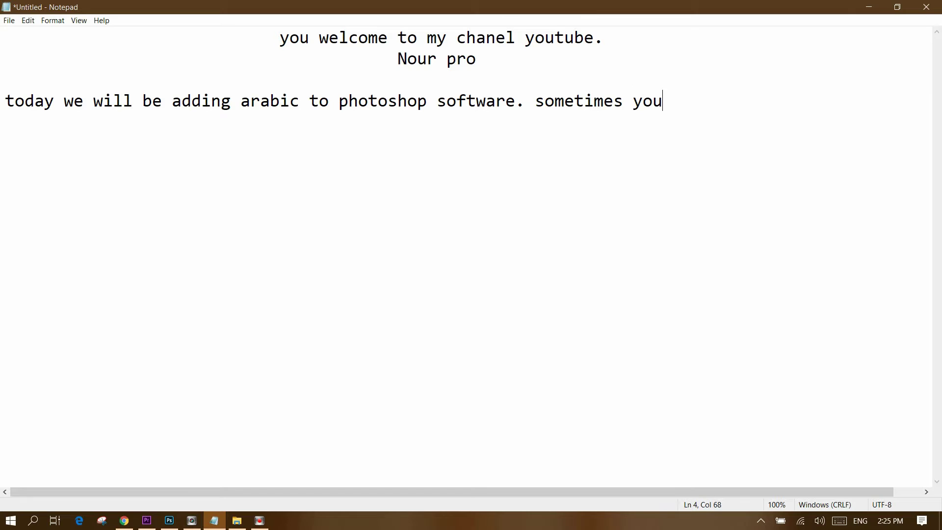
pyautogui.write('cant')
pyautogui.write(' write a cl')
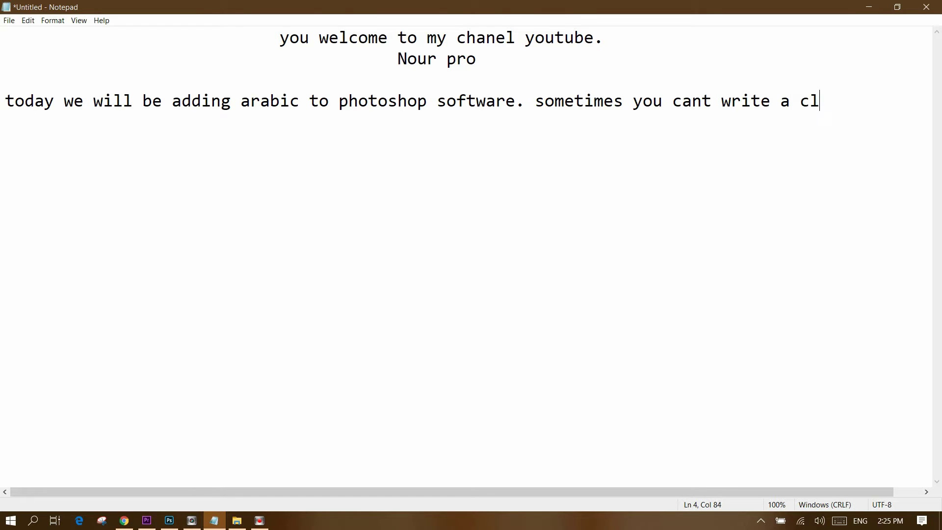
pyautogui.write('earse')
pyautogui.write('ntence on p')
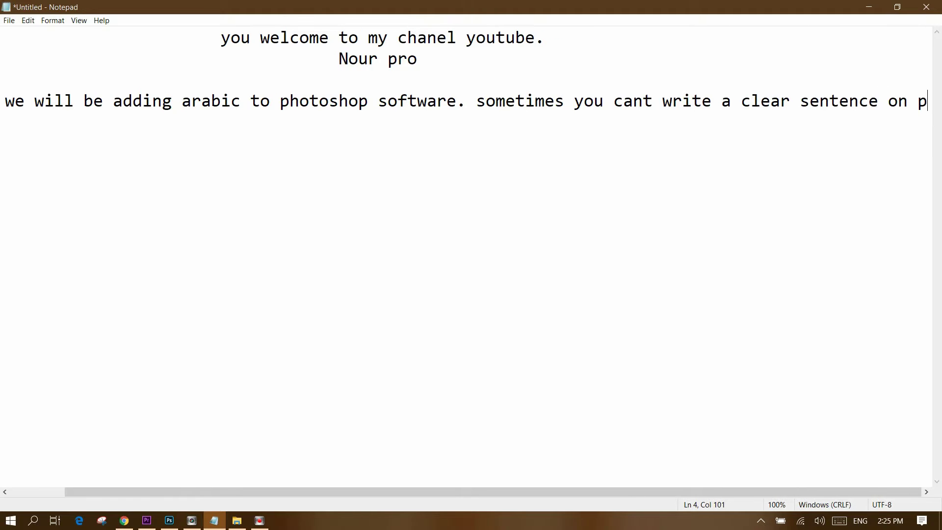
pyautogui.write('hotoshop')
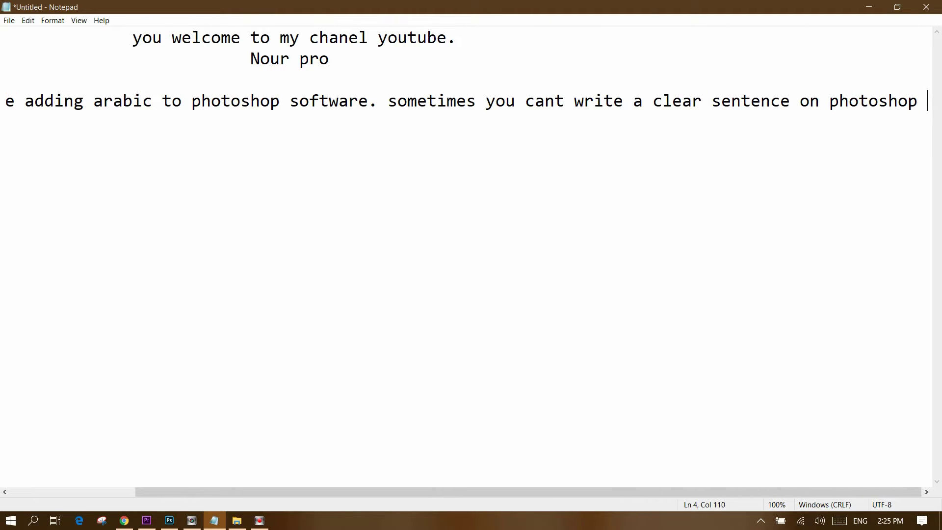
pyautogui.press('Return')
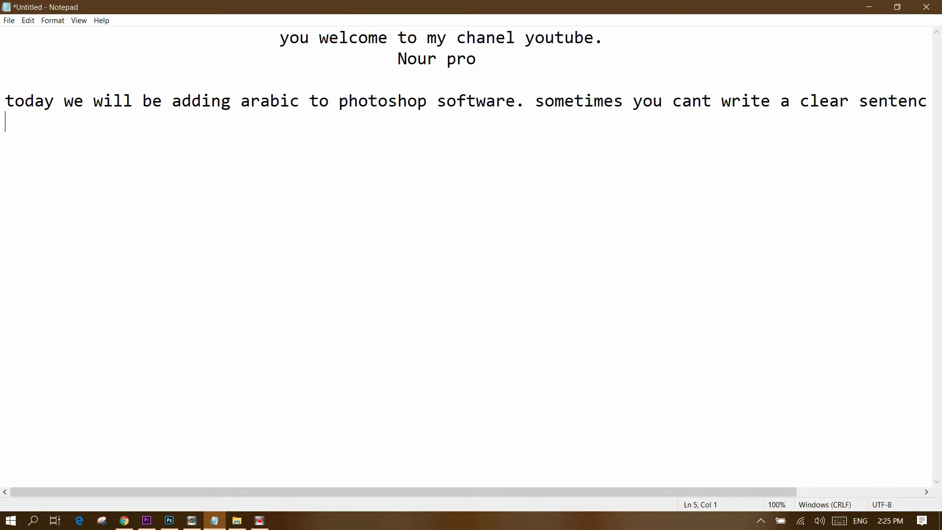
pyautogui.write('as')
pyautogui.write(' you see')
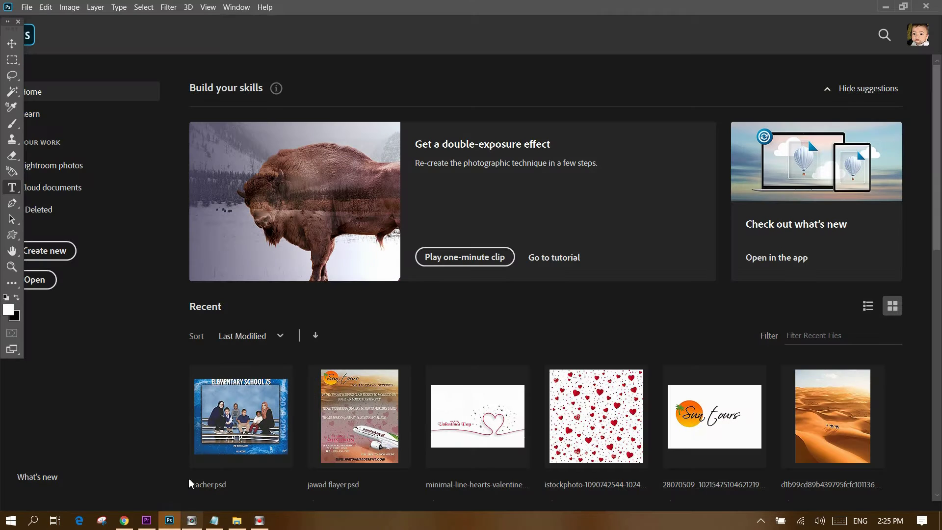
# Create a new 15×10 cm Photoshop document and switch the keyboard to Arabic (Saudi Arabia)
pyautogui.click(169, 520)
pyautogui.click(47, 251)
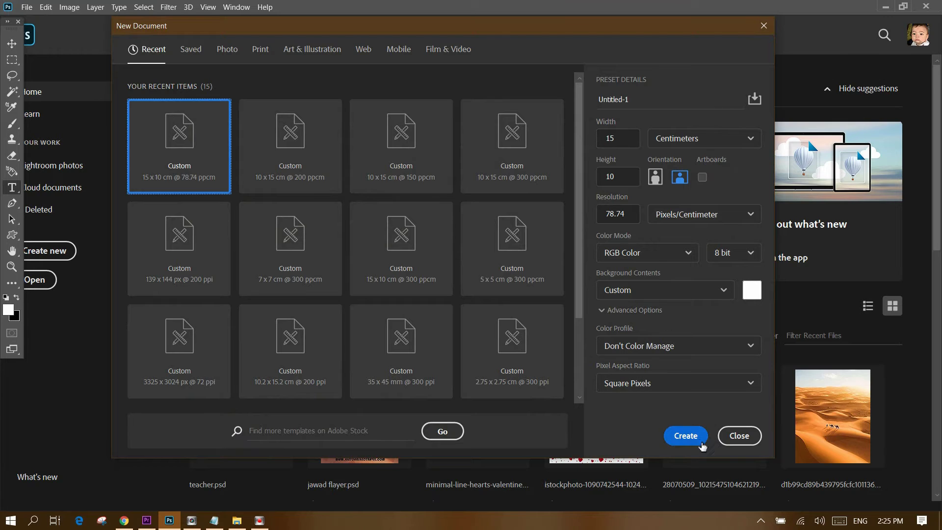
pyautogui.click(687, 436)
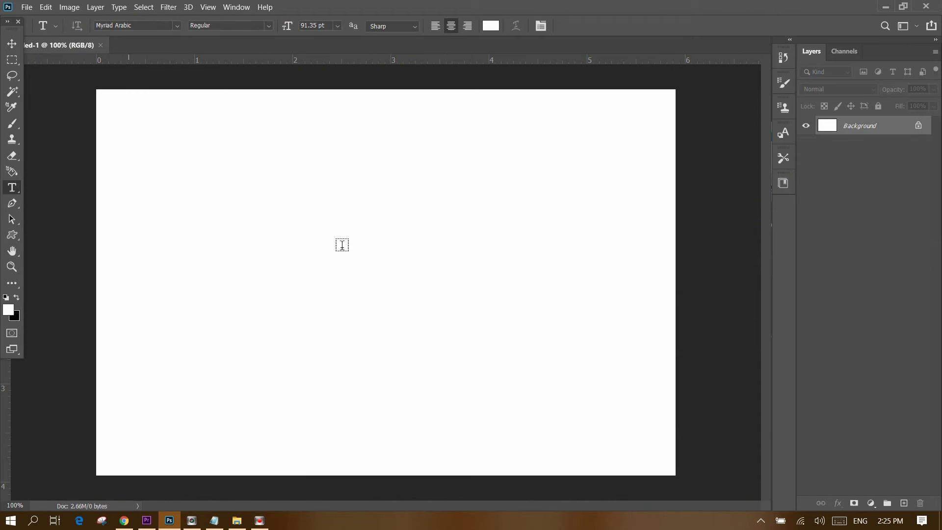
pyautogui.click(861, 521)
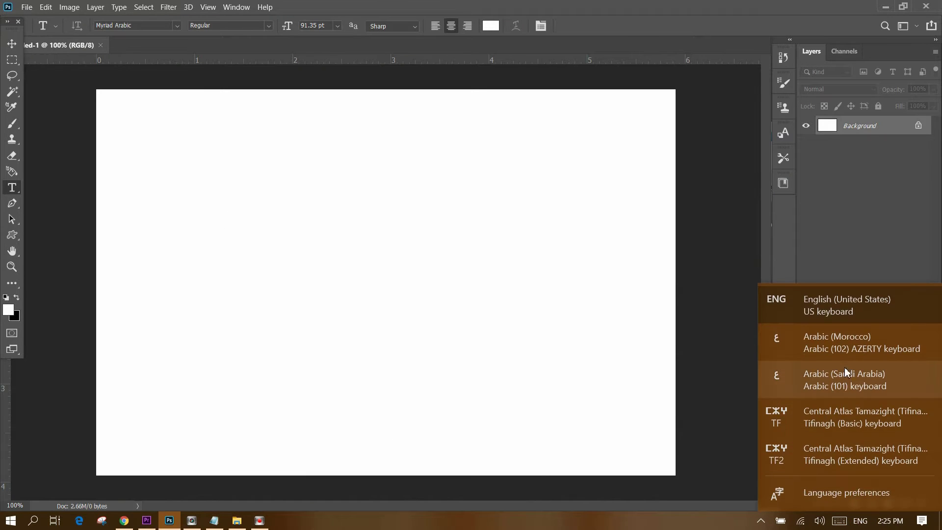
pyautogui.click(824, 377)
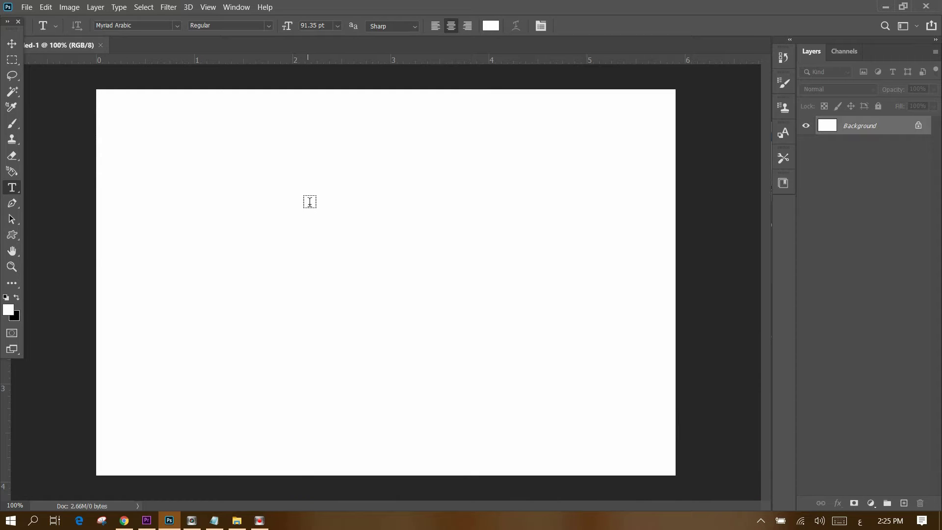
# Start a text layer on the canvas with black (000000) text colour
pyautogui.click(307, 202)
pyautogui.click(383, 197)
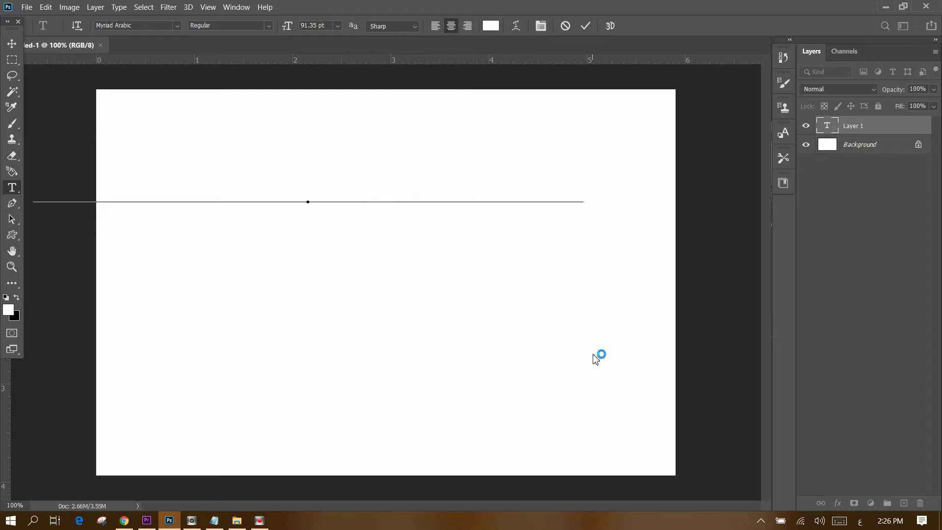
pyautogui.click(491, 26)
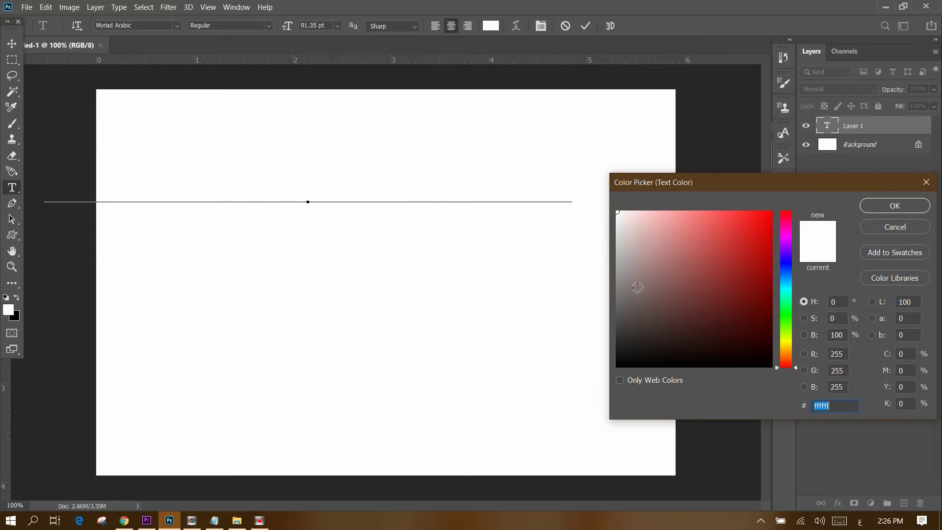
pyautogui.write('000000')
pyautogui.press('Return')
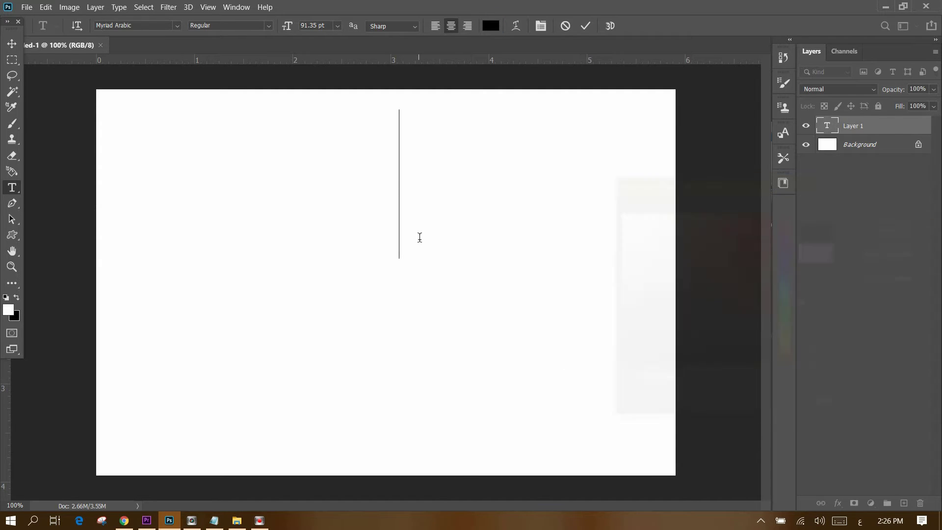
# Type the Arabic word العربية, which shows disconnected letters, then return to Notepad
pyautogui.write('ال')
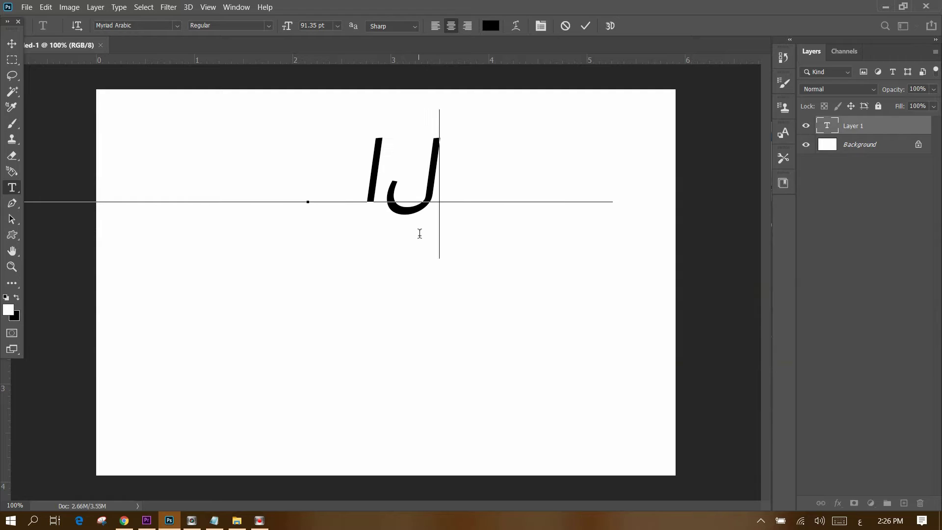
pyautogui.write('عربي')
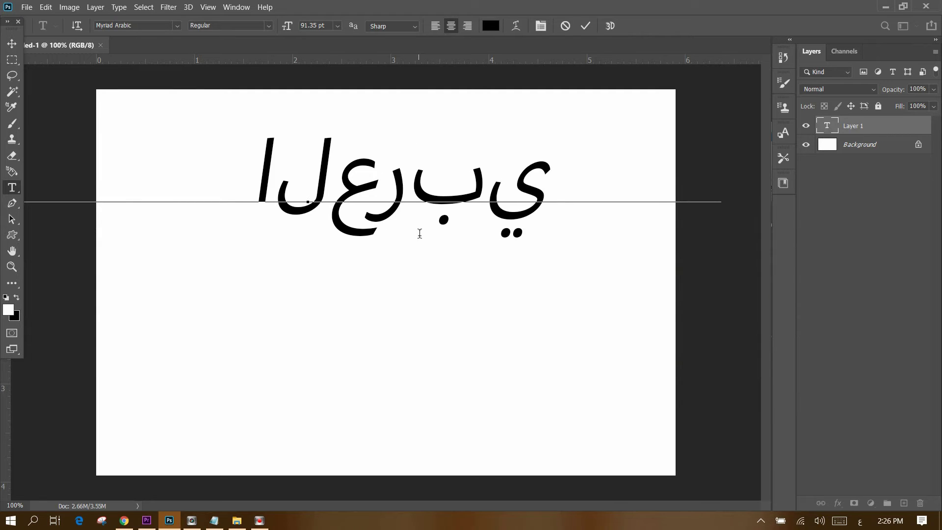
pyautogui.write('و')
pyautogui.press('BackSpace')
pyautogui.write('ة')
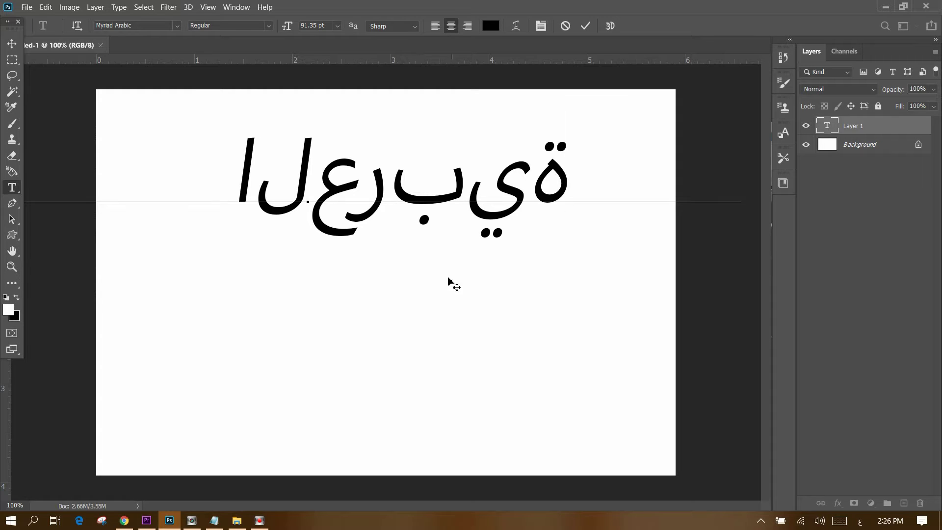
pyautogui.click(214, 521)
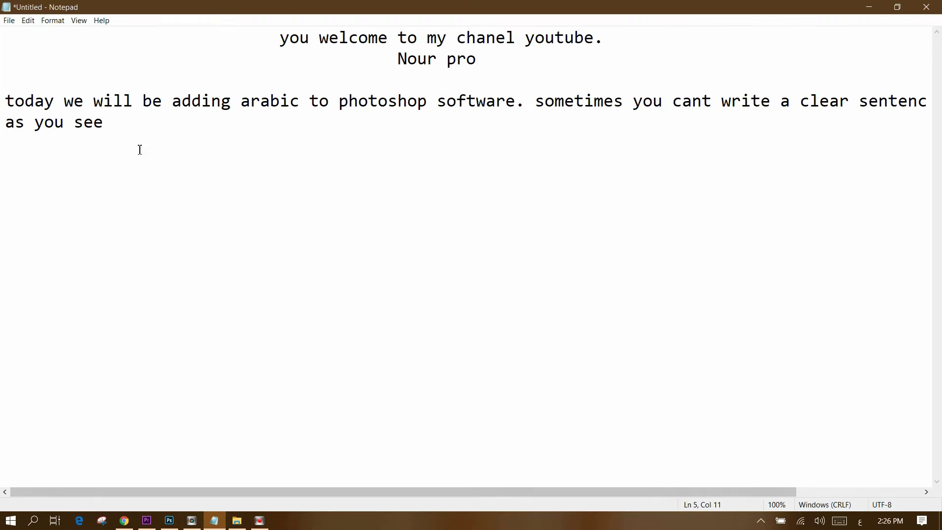
# Replace the garbled Arabic with a note that Arabic doesn't work and 'lets fix that'
pyautogui.write(' ه صش')
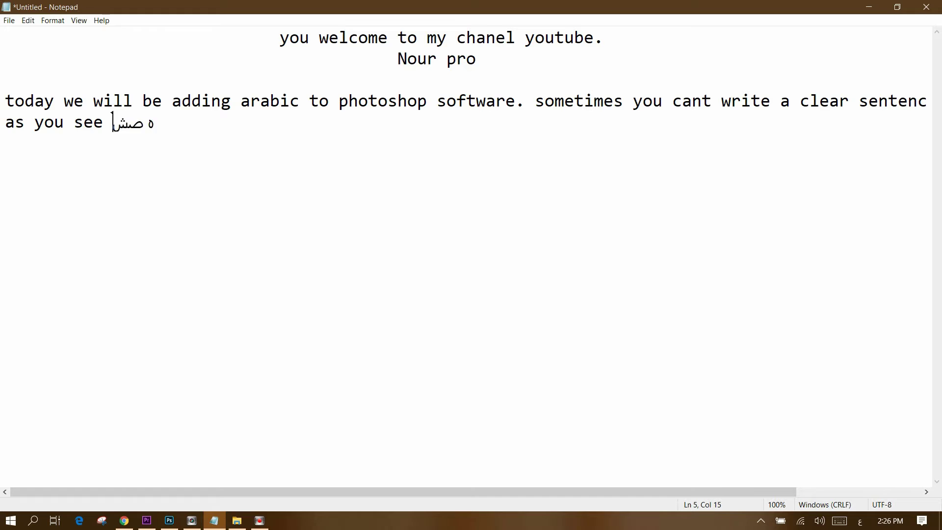
pyautogui.write('ف تعسف =')
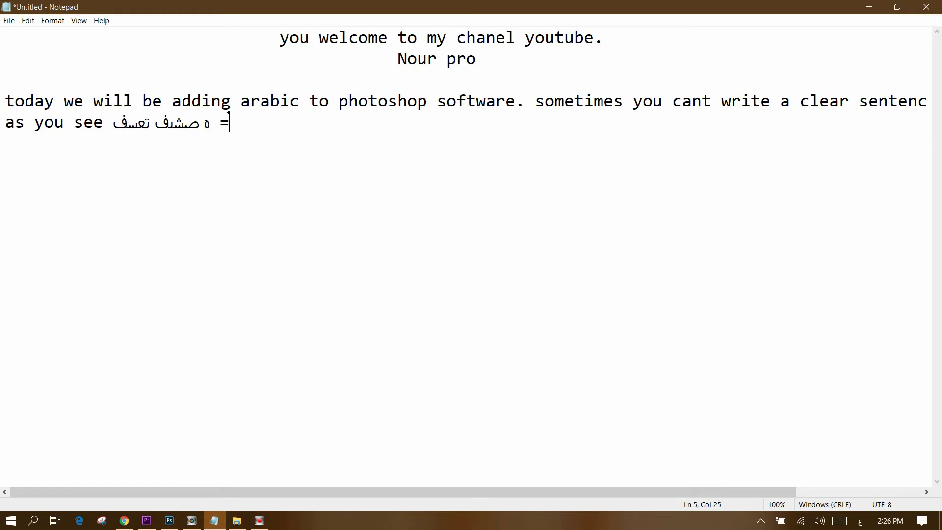
pyautogui.press('BackSpace')
pyautogui.press('BackSpace')
pyautogui.press('BackSpace')
pyautogui.press('BackSpace')
pyautogui.press('BackSpace')
pyautogui.press('BackSpace')
pyautogui.press('BackSpace')
pyautogui.press('BackSpace')
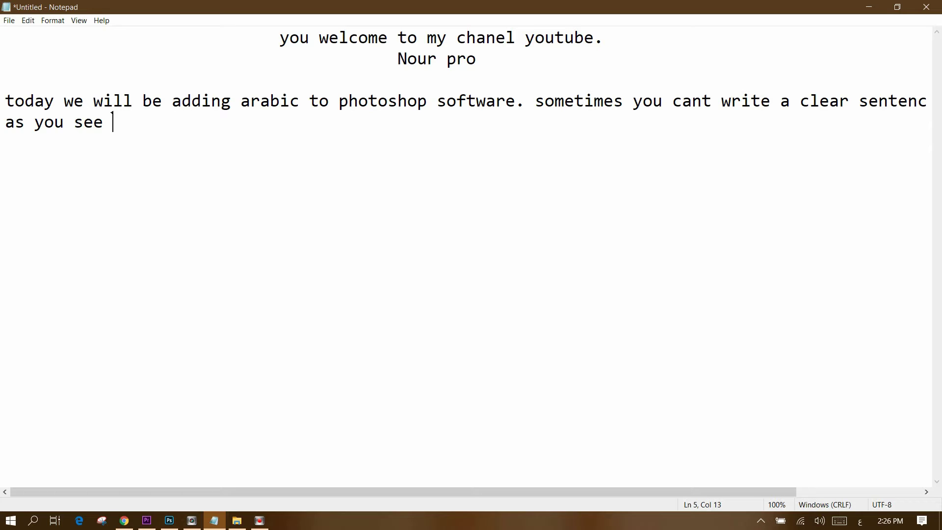
pyautogui.press('BackSpace')
pyautogui.hotkey('alt', 'shift')
pyautogui.write('i want')
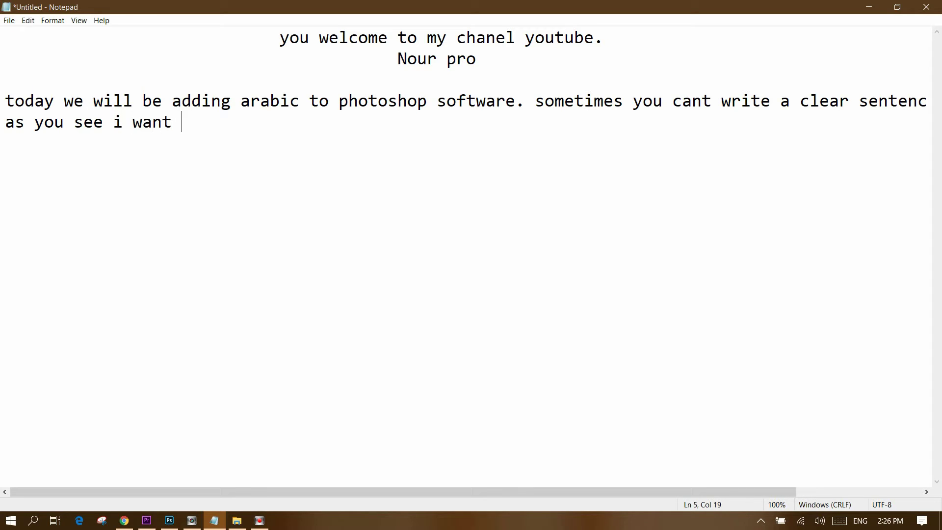
pyautogui.write('just wr')
pyautogui.write('iteara')
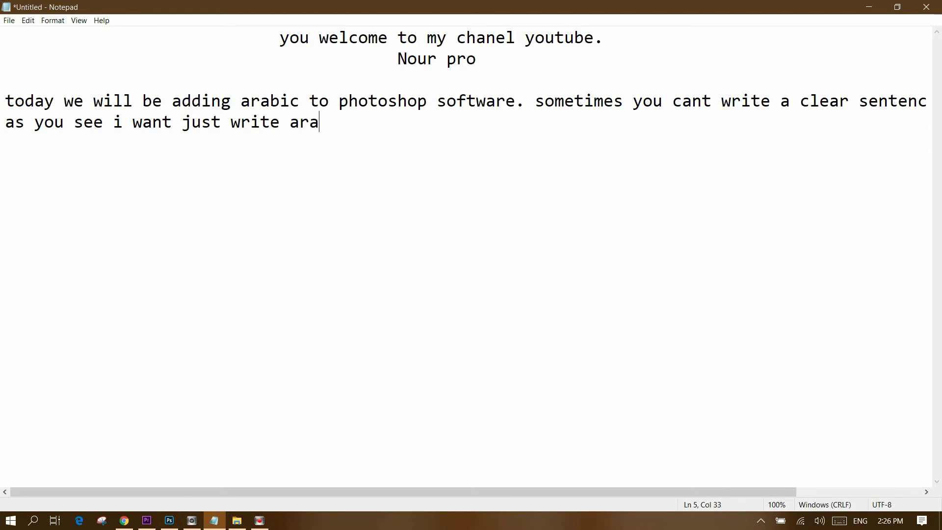
pyautogui.write('bic i')
pyautogui.write('but')
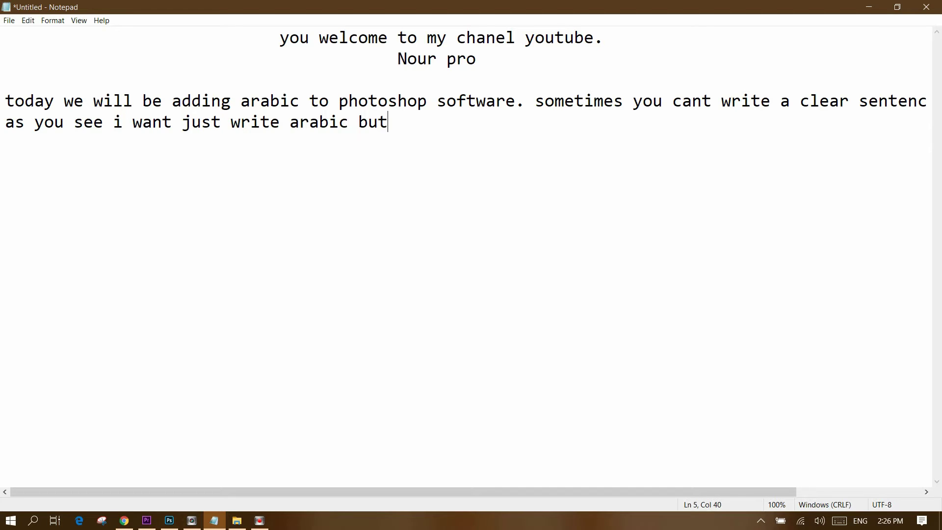
pyautogui.write('doen')
pyautogui.write("'t w")
pyautogui.write('ork')
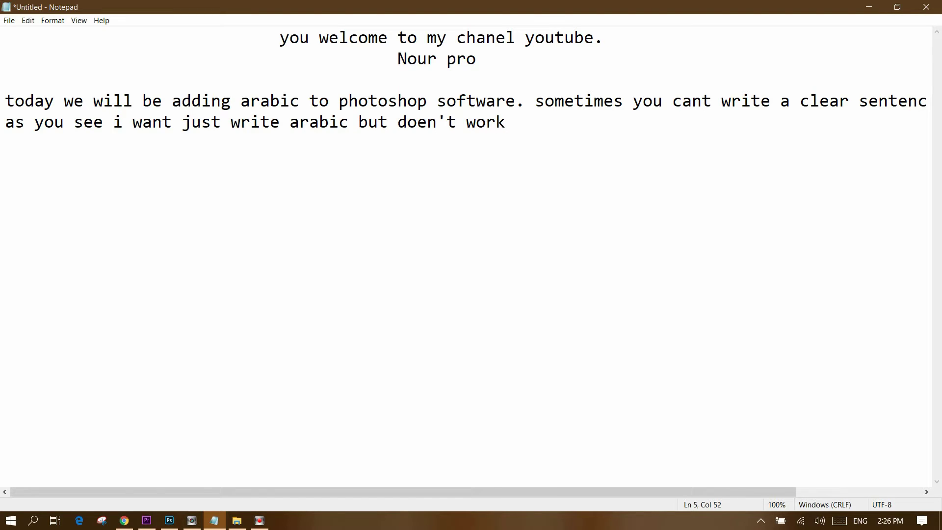
pyautogui.write('. lets ')
pyautogui.write('fi')
pyautogui.write('x that.')
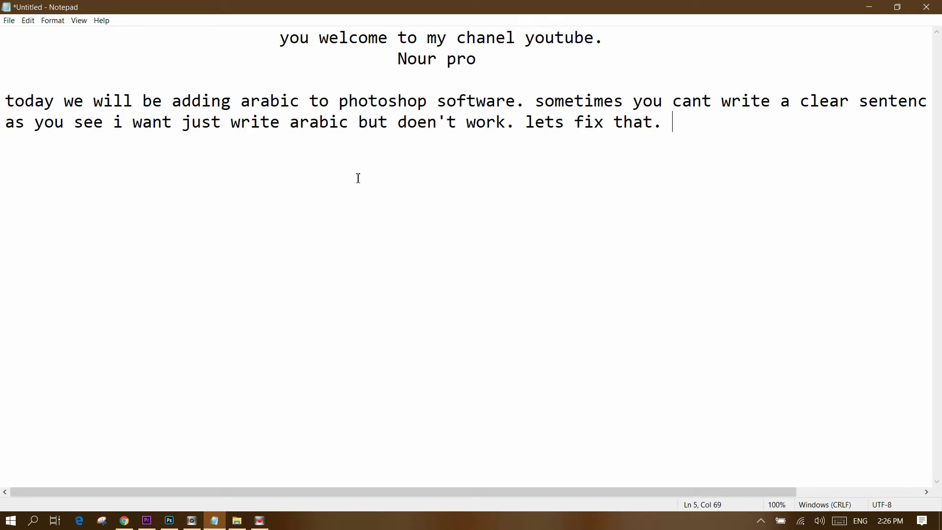
# Add the line 'first: go to edit and then to preferences'
pyautogui.press('Return')
pyautogui.write('rst :')
pyautogui.write('go to')
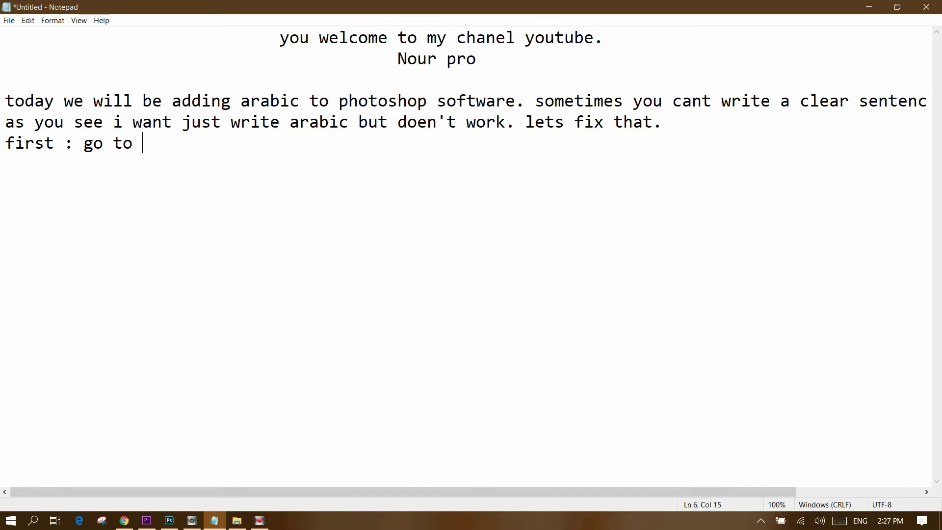
pyautogui.write('edite')
pyautogui.press('BackSpace')
pyautogui.write('and ')
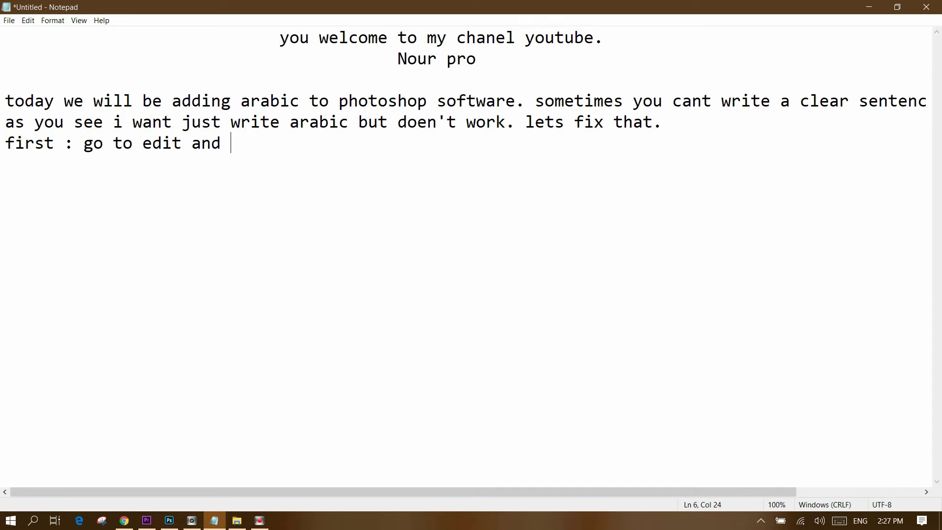
pyautogui.write('then ')
pyautogui.write('to ')
pyautogui.write('pre')
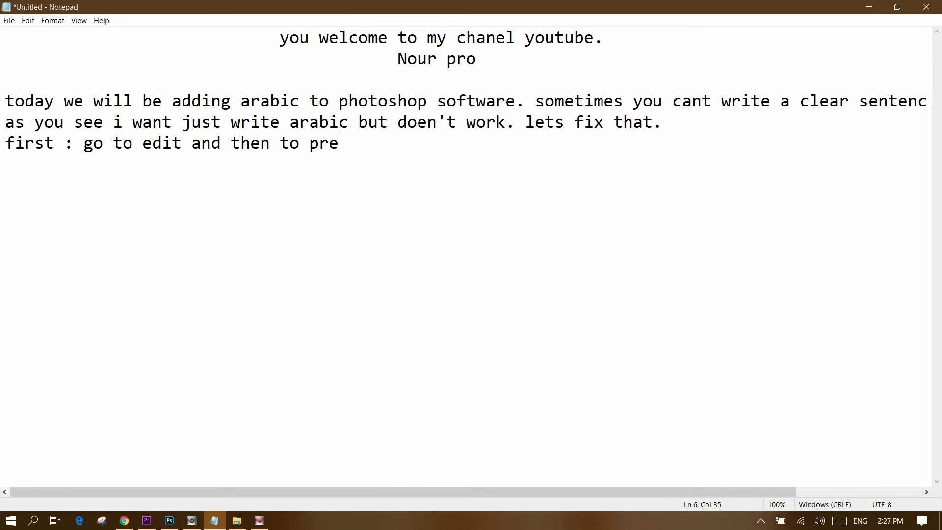
pyautogui.write('ferences')
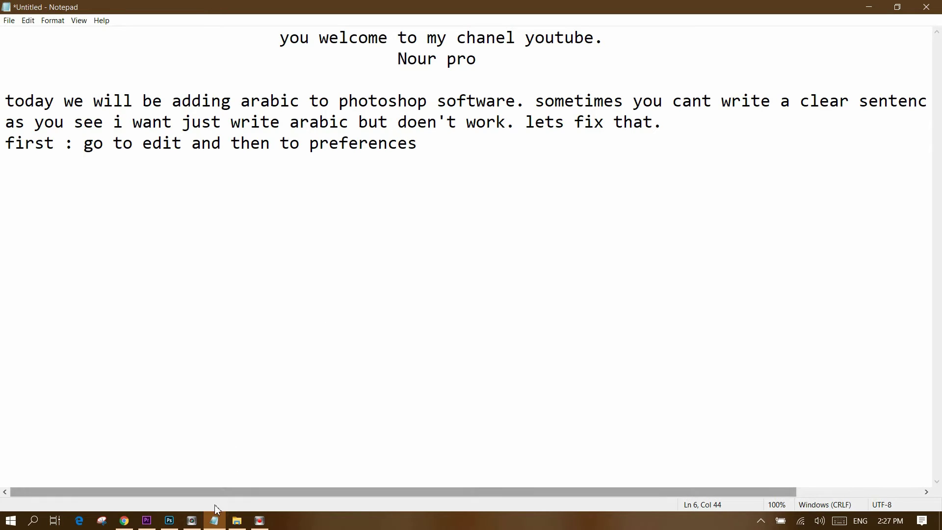
# Delete the last two Arabic letters and browse the Edit and File menus
pyautogui.click(170, 521)
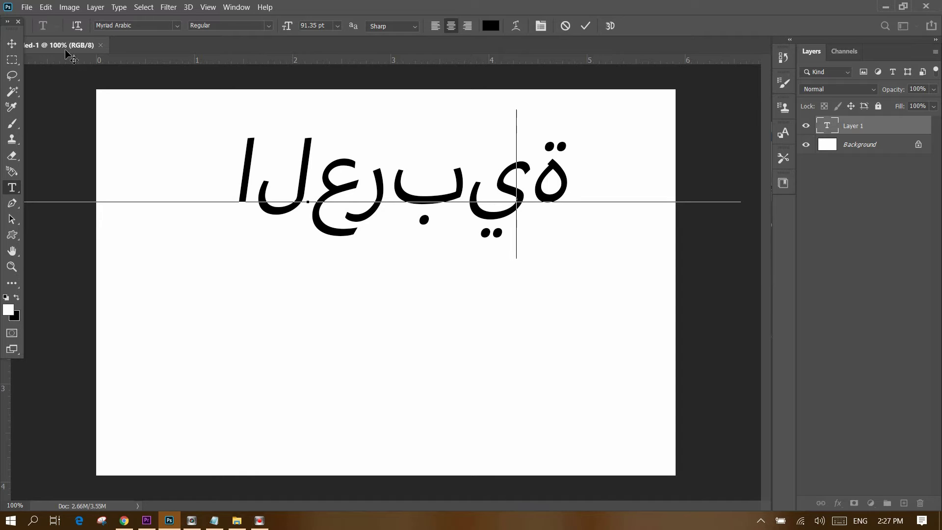
pyautogui.press('BackSpace')
pyautogui.press('BackSpace')
pyautogui.click(44, 7)
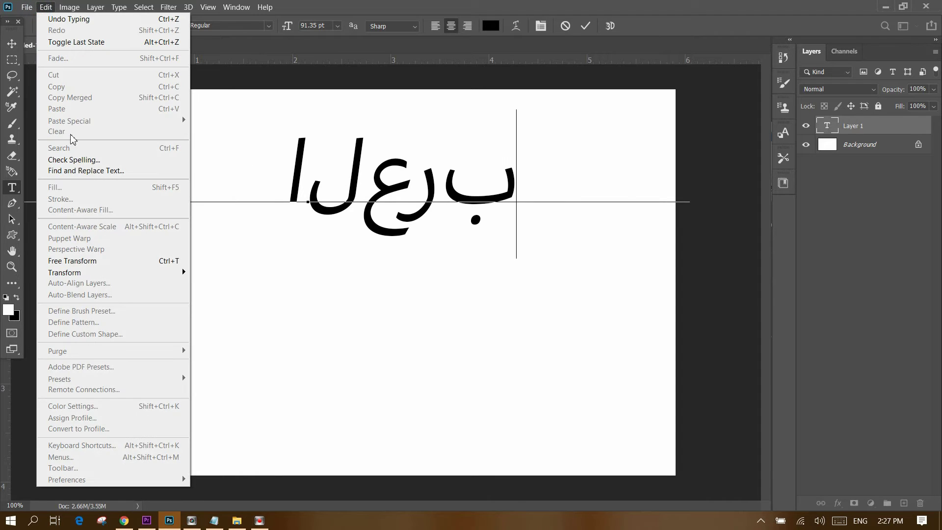
pyautogui.click(248, 48)
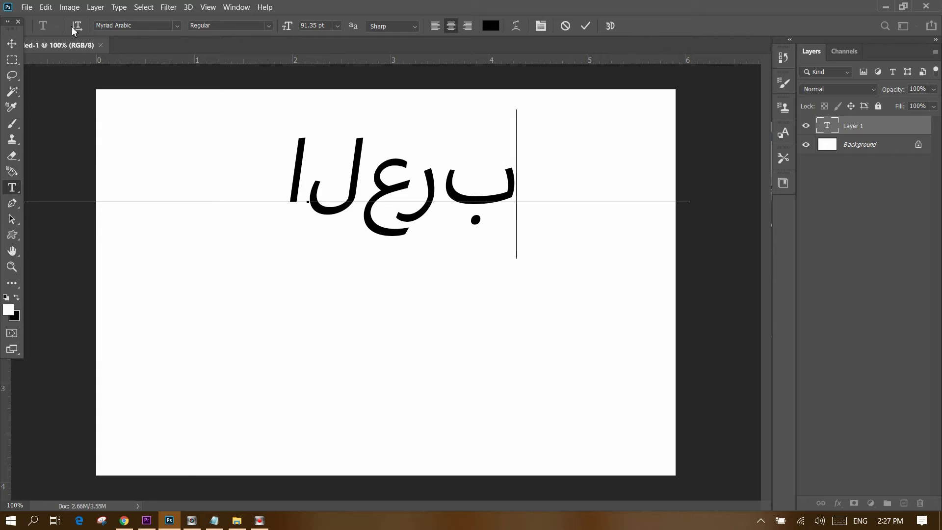
pyautogui.click(46, 8)
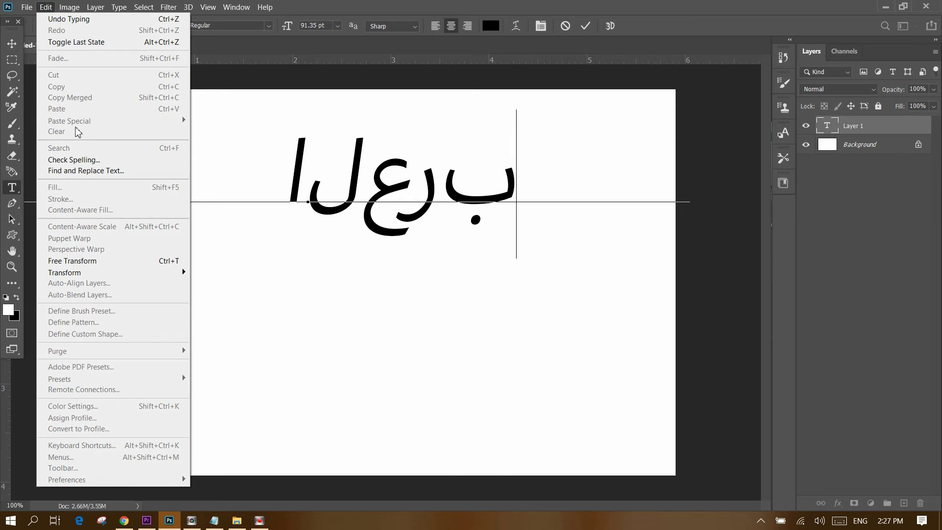
pyautogui.click(230, 39)
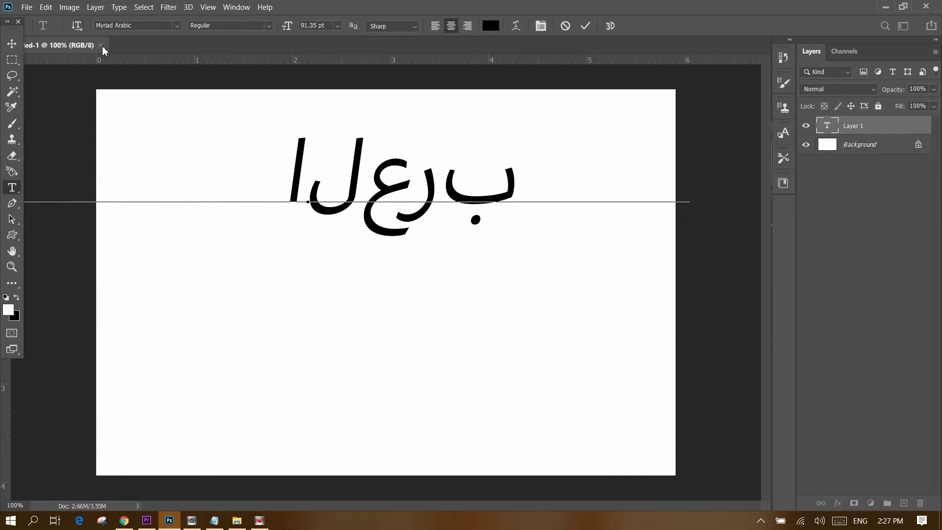
pyautogui.click(27, 7)
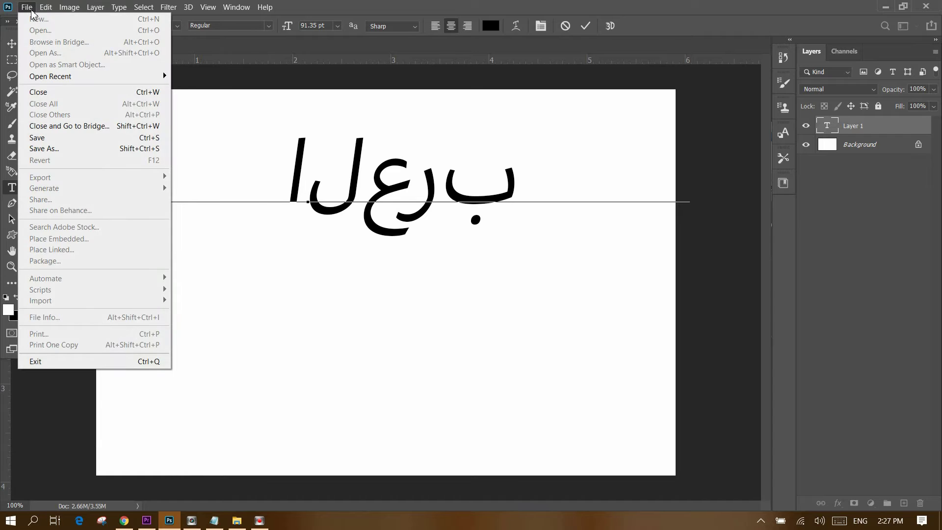
pyautogui.click(455, 197)
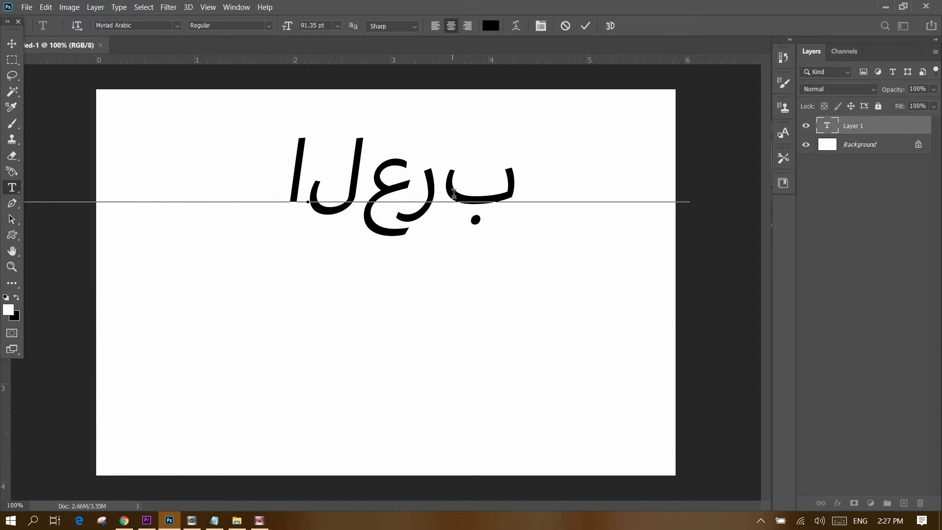
# Commit the text layer and open Edit > Preferences > Type
pyautogui.click(11, 44)
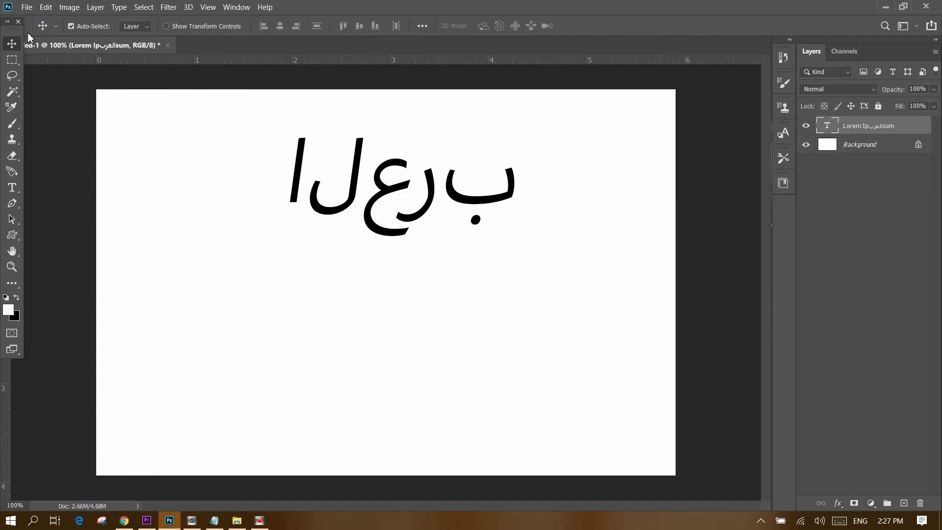
pyautogui.click(46, 7)
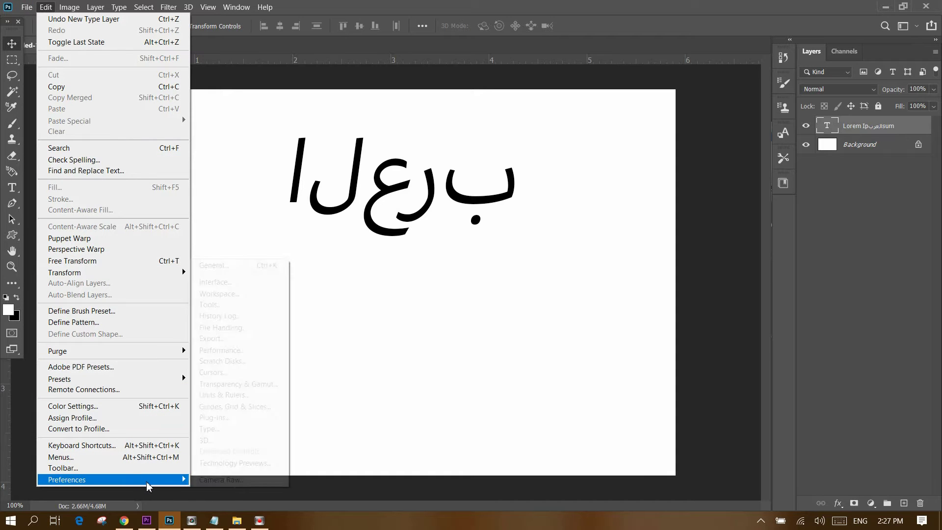
pyautogui.moveTo(111, 479)
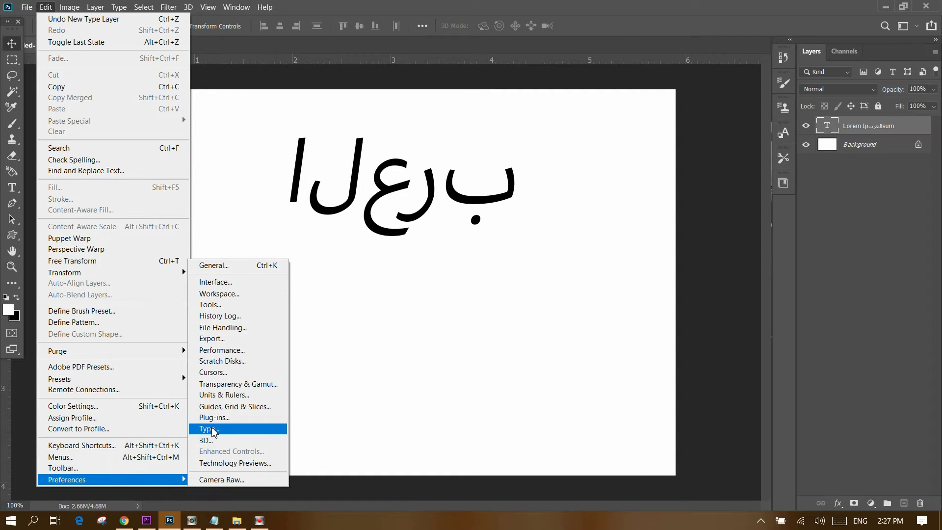
pyautogui.click(212, 430)
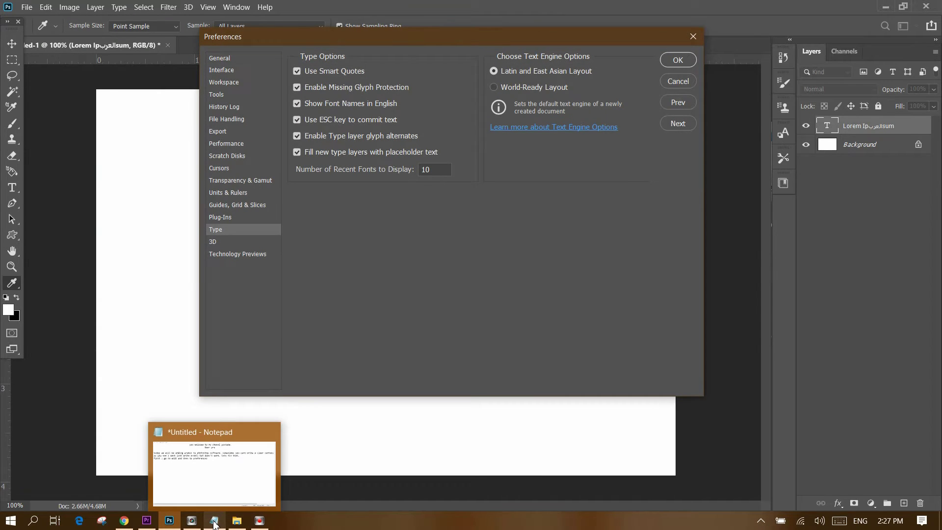
# Append 'after you will see type' to the note and select the word 'type'
pyautogui.click(215, 522)
pyautogui.write('first : go to edit and then to preferences,')
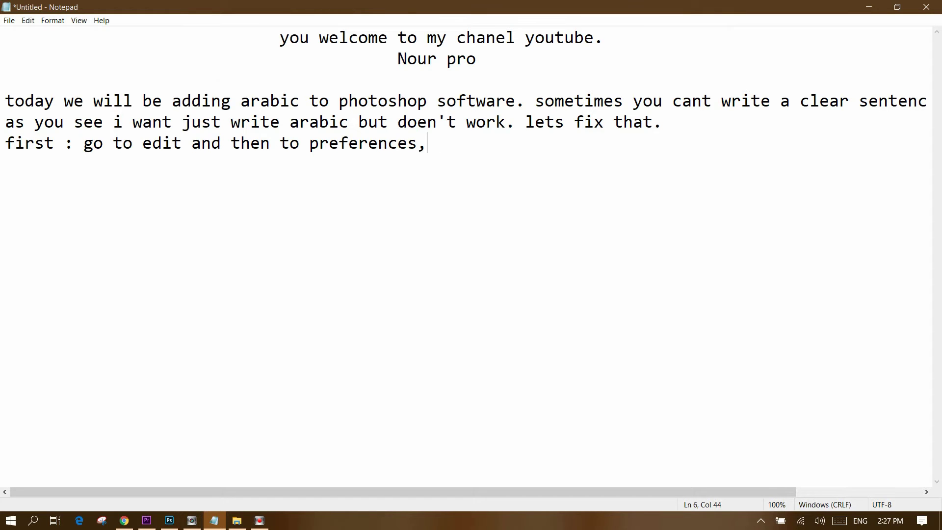
pyautogui.write(' after ')
pyautogui.write('you wil')
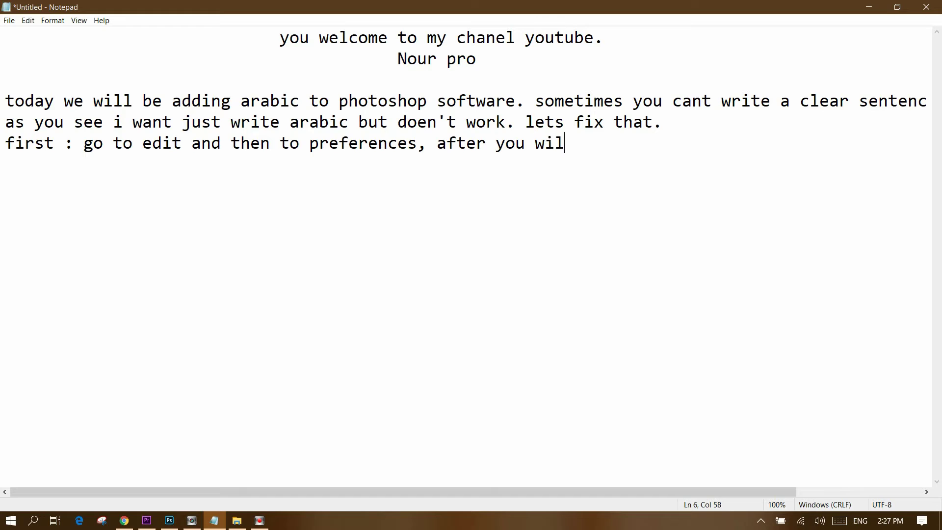
pyautogui.write('l see tu')
pyautogui.press('BackSpace')
pyautogui.write('ype')
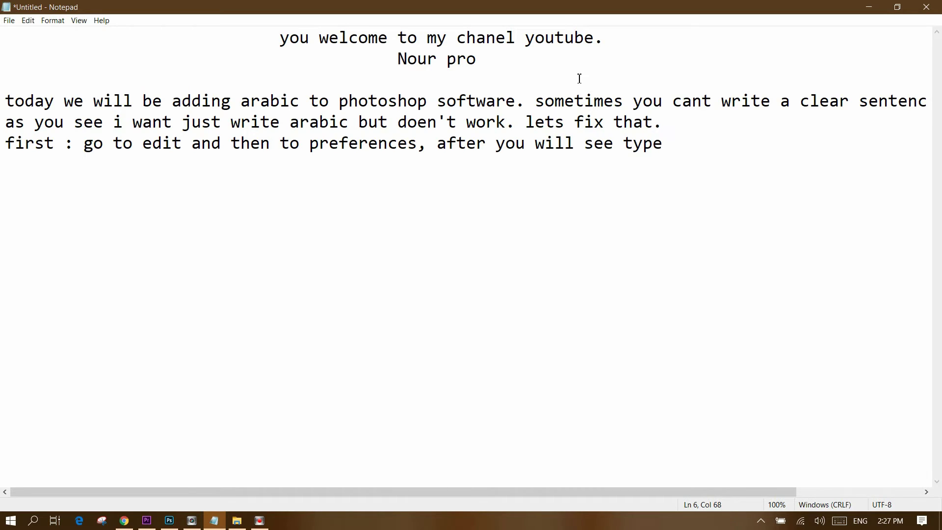
pyautogui.moveTo(622, 145); pyautogui.dragTo(669, 143)
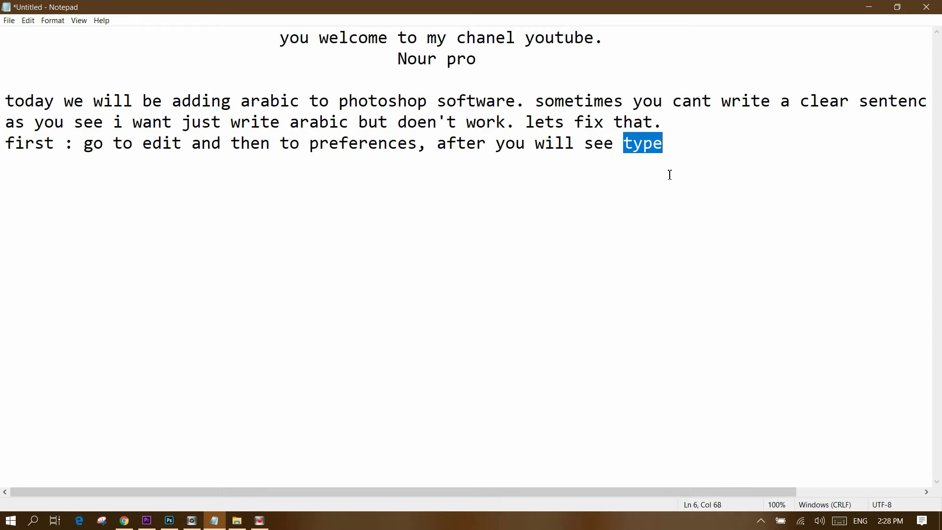
pyautogui.click(169, 521)
# Place Notepad over the Type preferences and add 'after that you need to change from Latin to World-Ready Layout'
pyautogui.click(898, 6)
pyautogui.moveTo(689, 83)
pyautogui.mouseDown()
pyautogui.moveTo(465, 138)
pyautogui.moveTo(328, 189)
pyautogui.mouseUp()
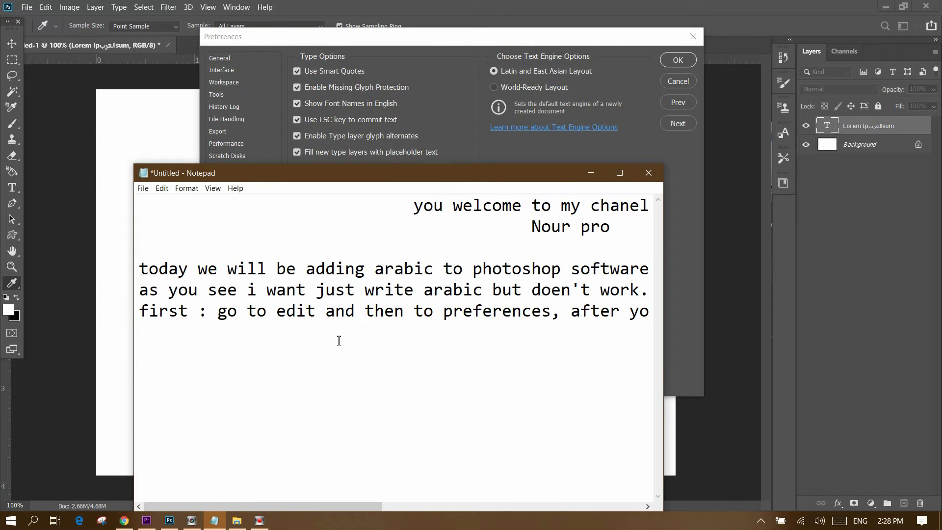
pyautogui.hotkey('ctrl', 'shift')
pyautogui.write('u will see type')
pyautogui.click(520, 311)
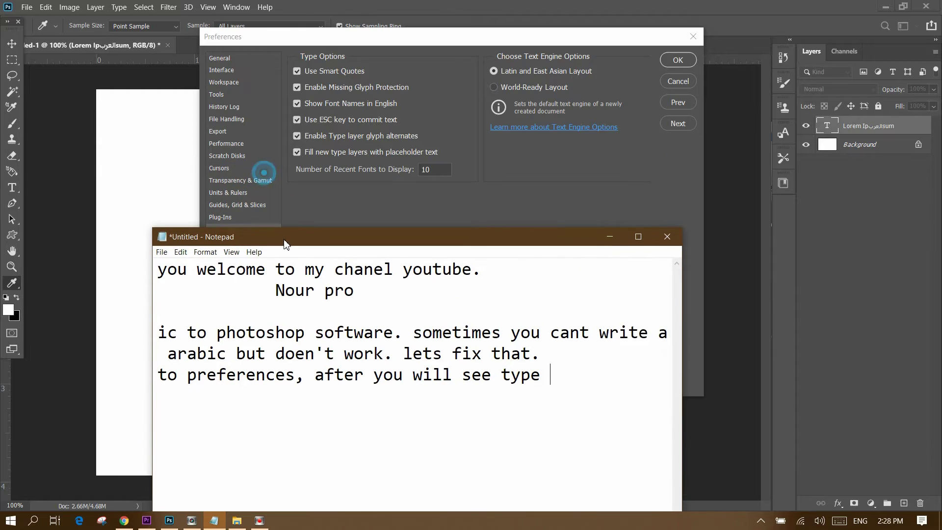
pyautogui.moveTo(267, 179)
pyautogui.mouseDown()
pyautogui.moveTo(287, 246)
pyautogui.moveTo(251, 262)
pyautogui.mouseUp()
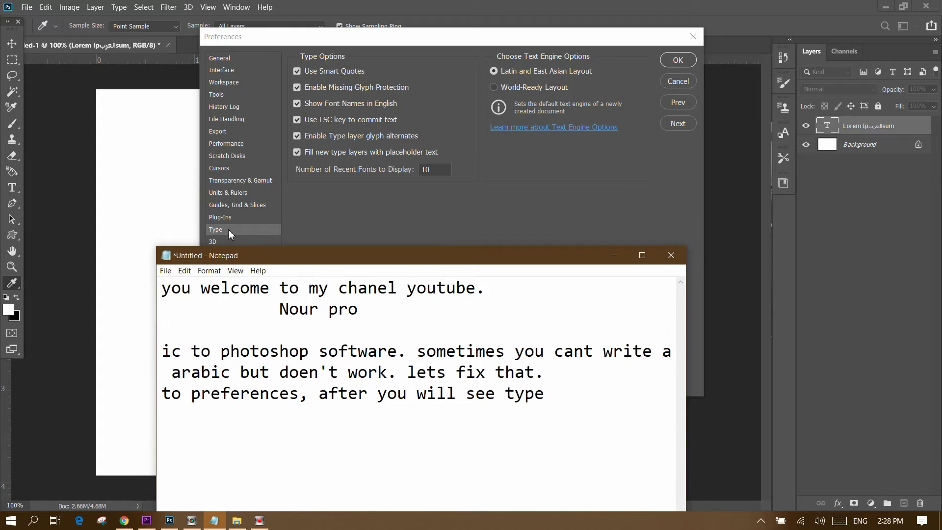
pyautogui.click(543, 393)
pyautogui.write('.')
pyautogui.write(' after that')
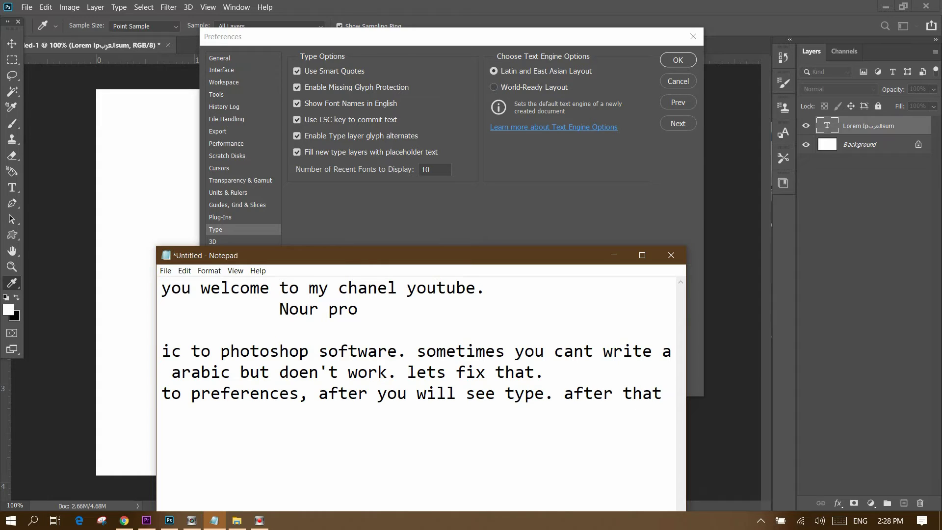
pyautogui.write('you n')
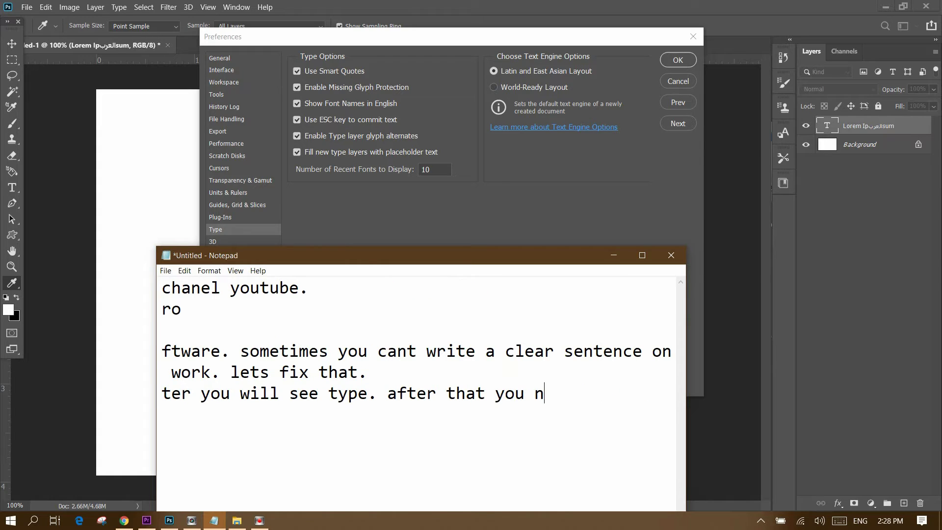
pyautogui.write('eed to swit')
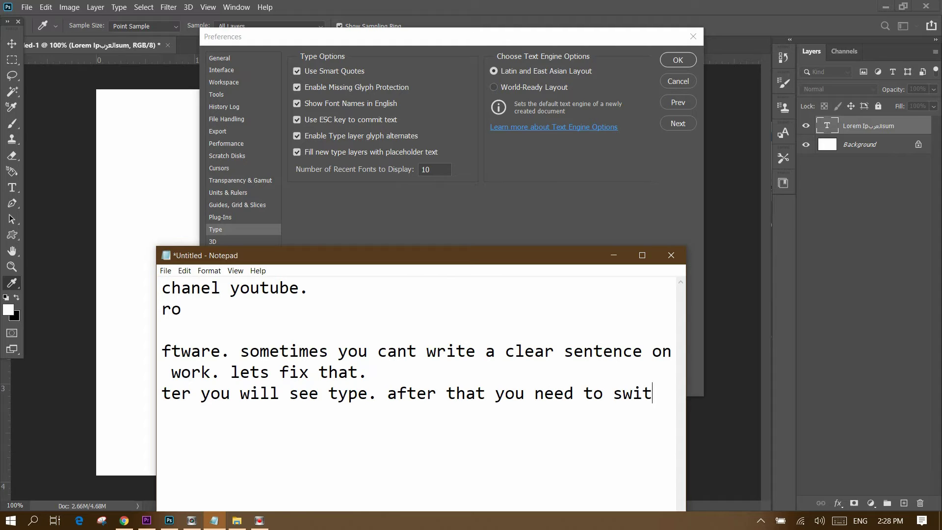
pyautogui.write('ch ')
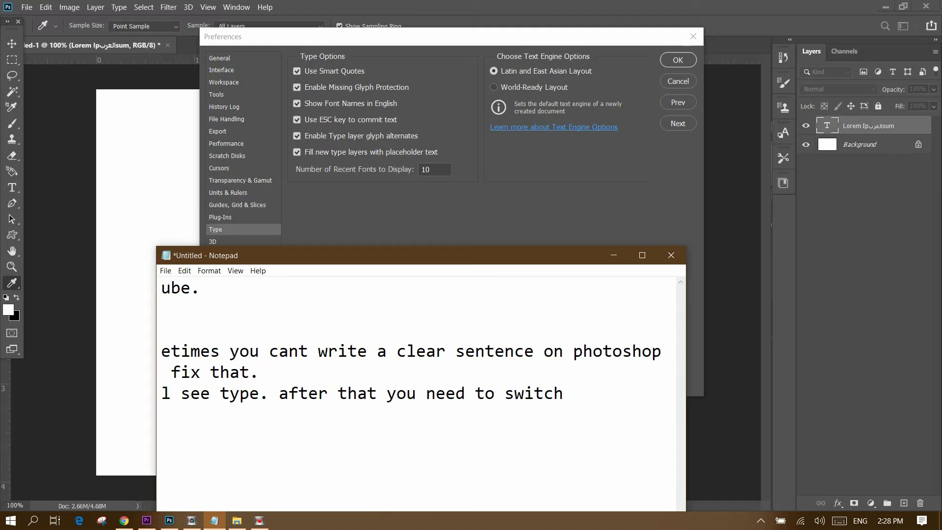
pyautogui.write('from l')
pyautogui.write('atin ')
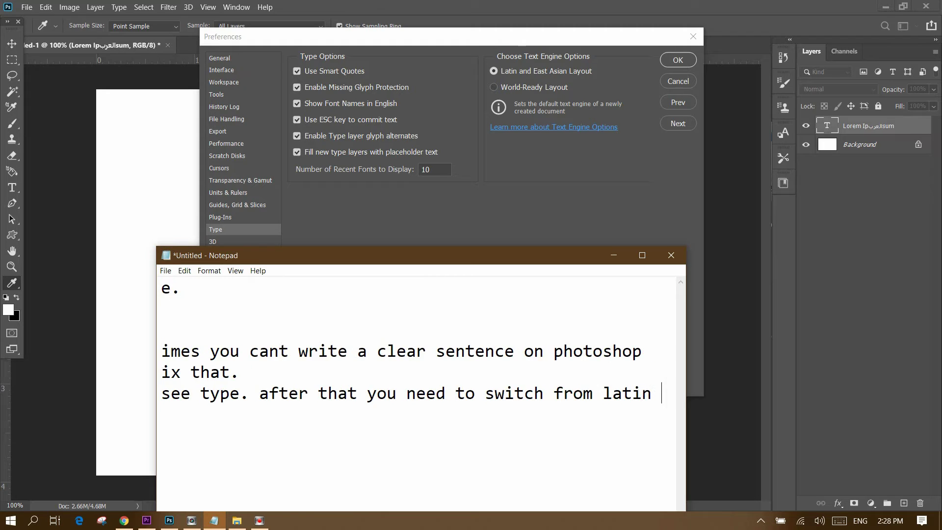
pyautogui.write('...')
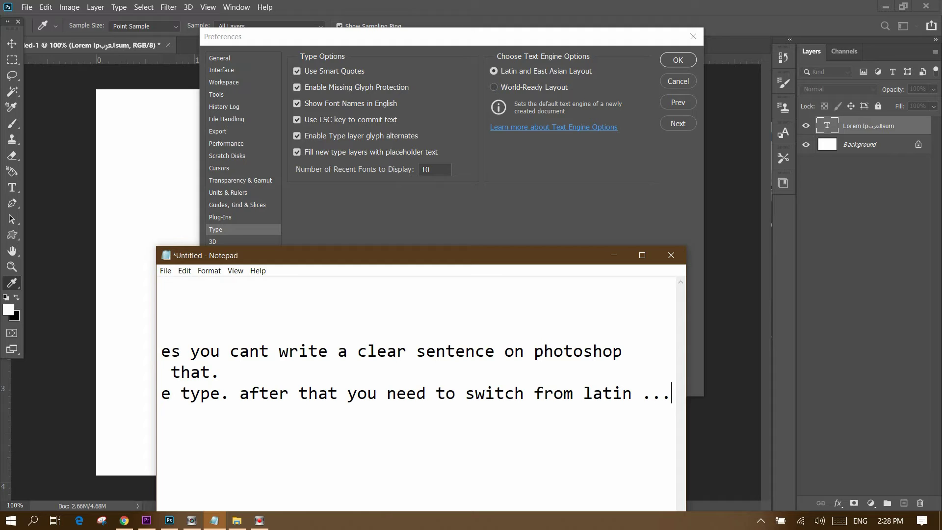
pyautogui.write(' to')
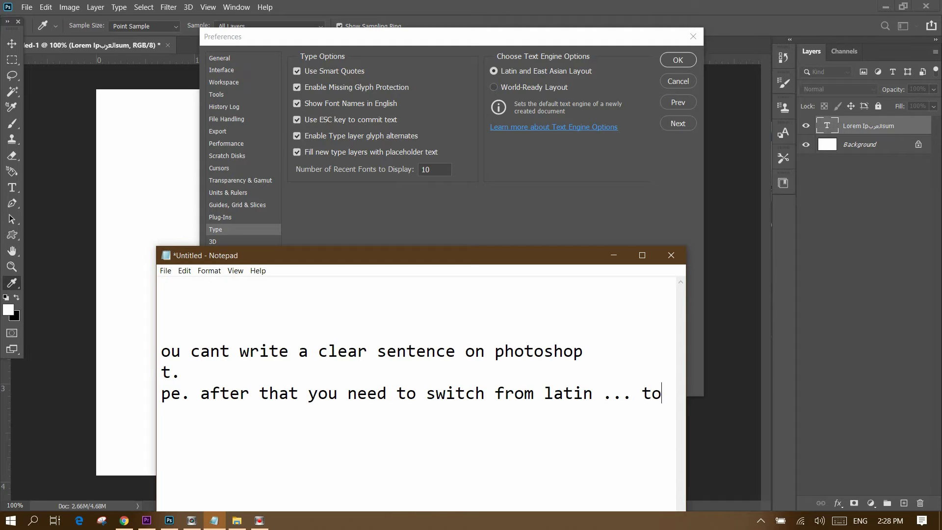
pyautogui.write(' wor')
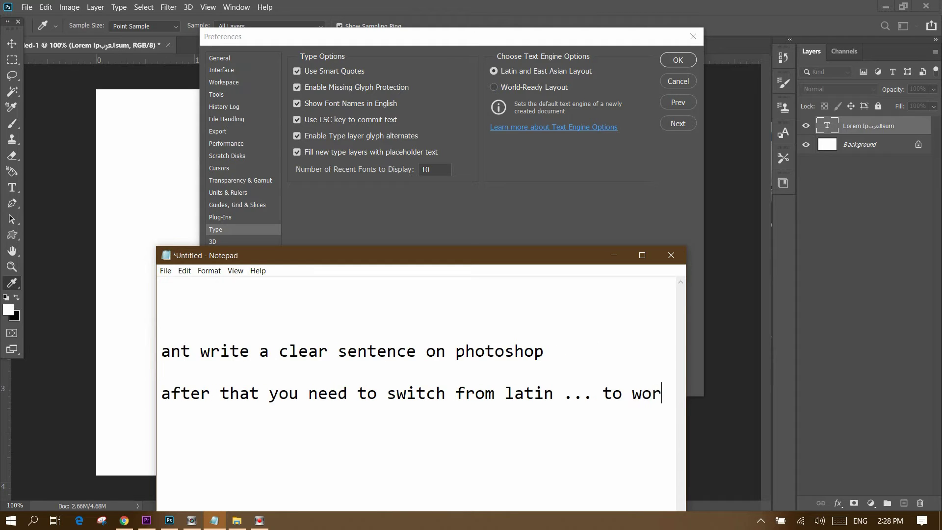
pyautogui.write('ld-')
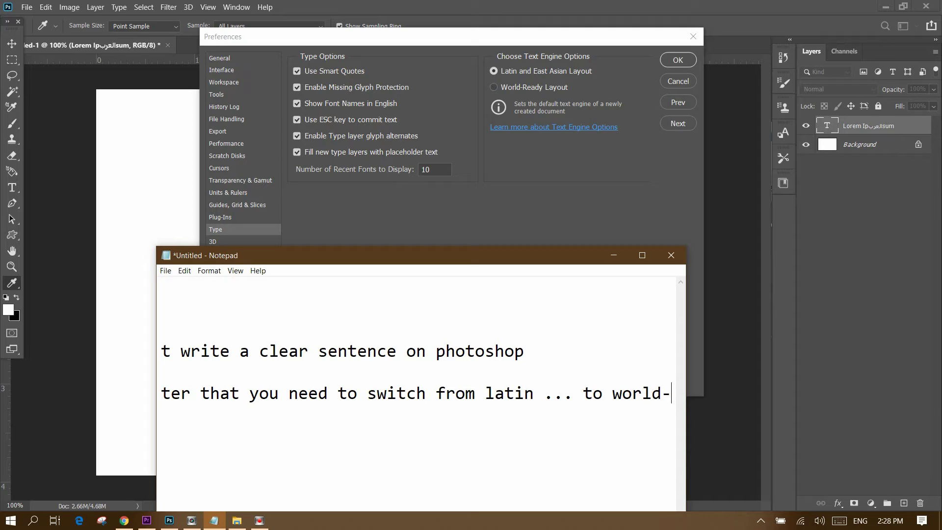
pyautogui.write('ready')
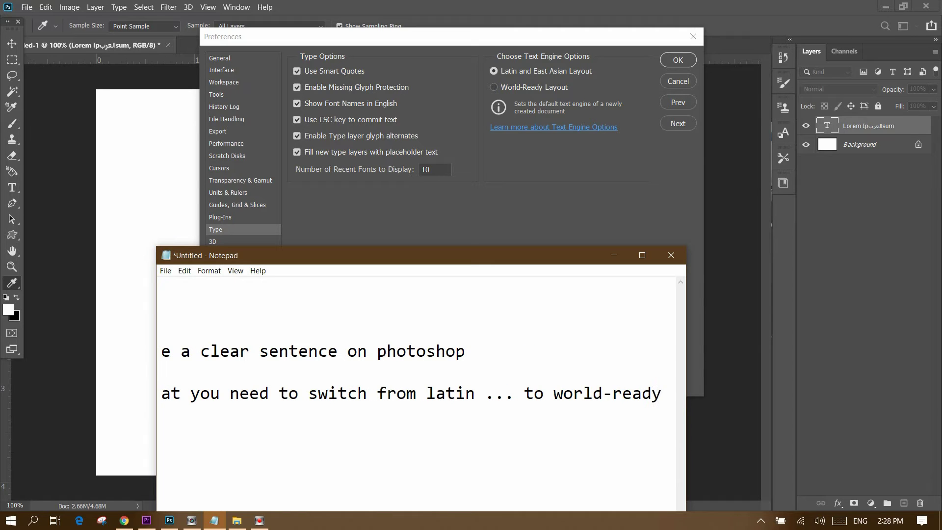
pyautogui.write('layou')
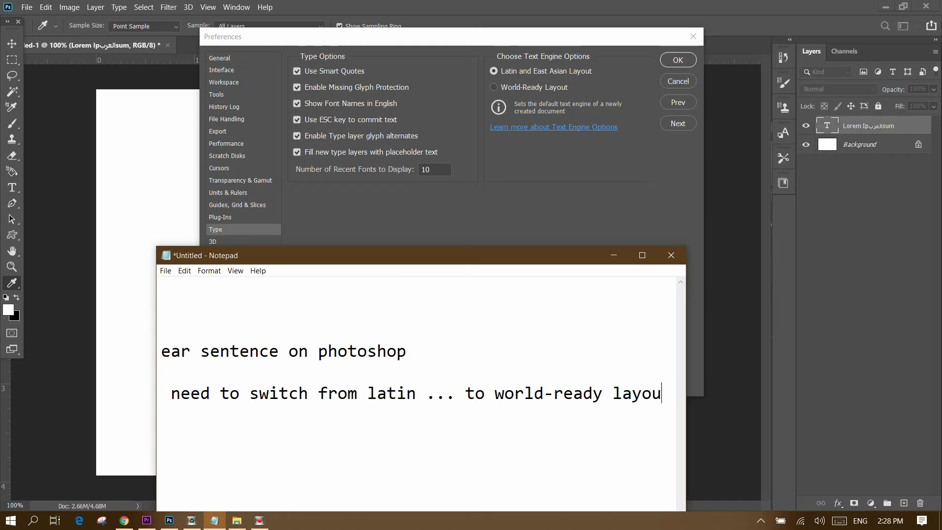
pyautogui.write('t')
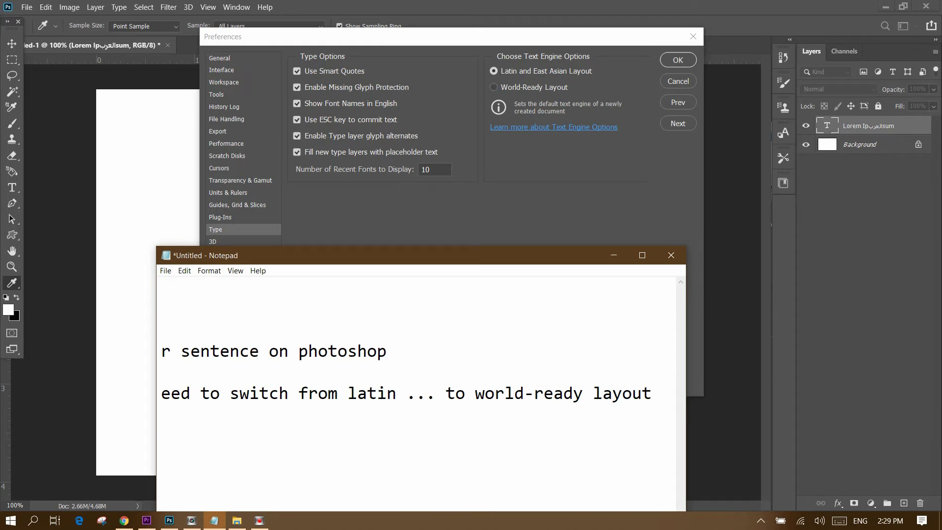
# Set the text engine to World-Ready Layout and close the test document without saving
pyautogui.click(494, 87)
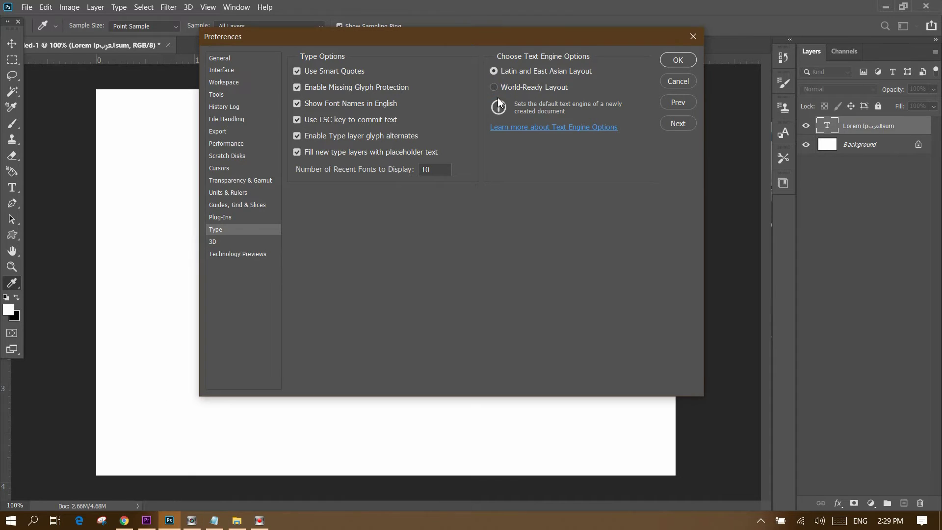
pyautogui.click(678, 60)
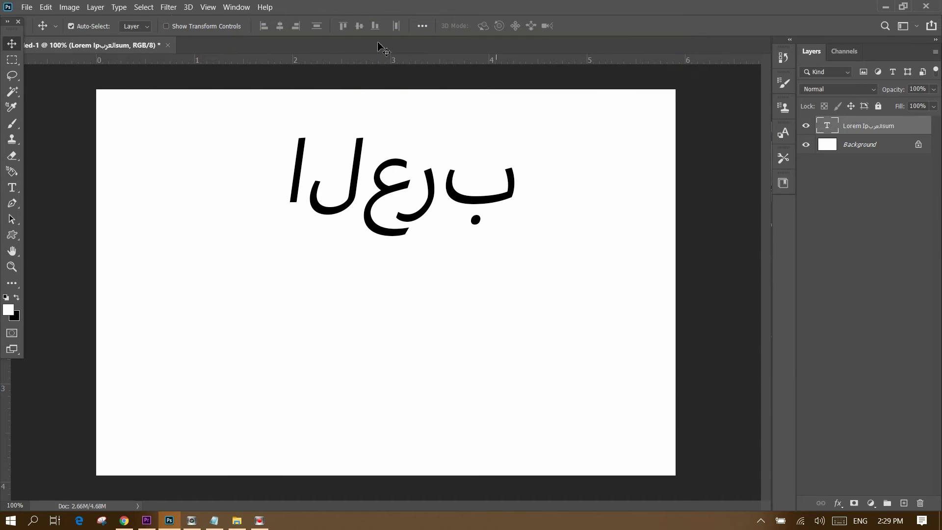
pyautogui.click(167, 45)
pyautogui.click(486, 204)
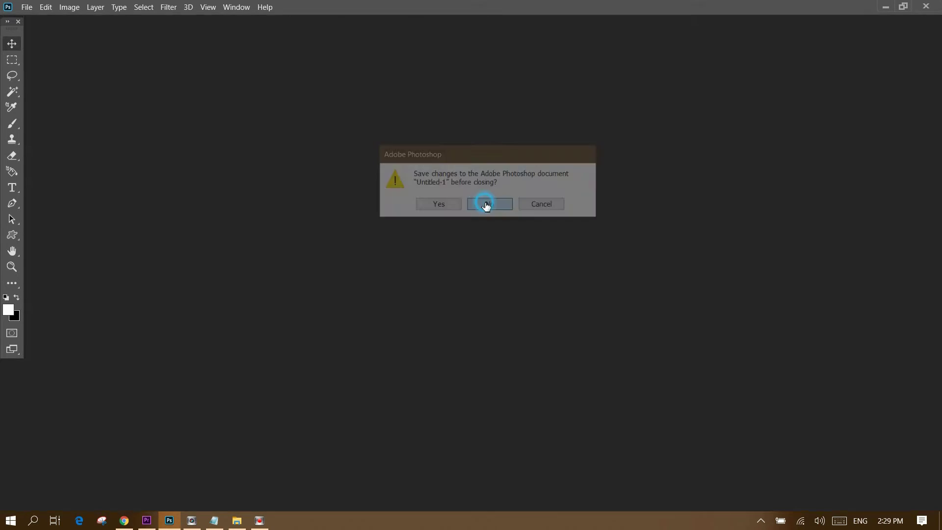
pyautogui.click(214, 521)
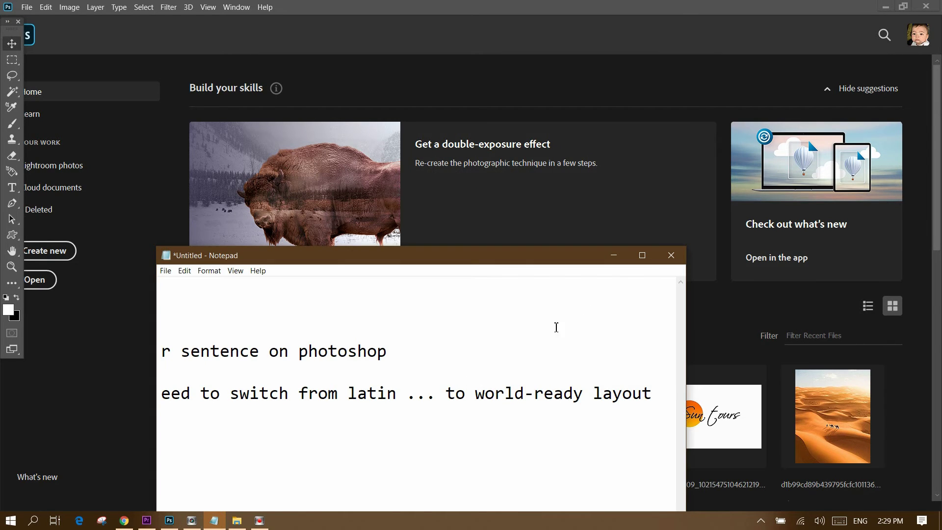
# Add the note 'then close photoshop' and quit Photoshop
pyautogui.click(641, 255)
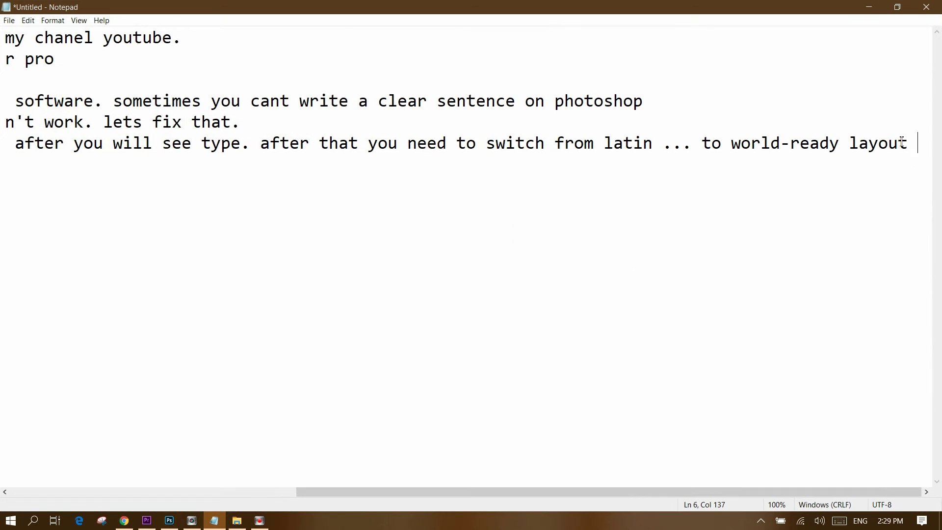
pyautogui.press('Return')
pyautogui.write('then ')
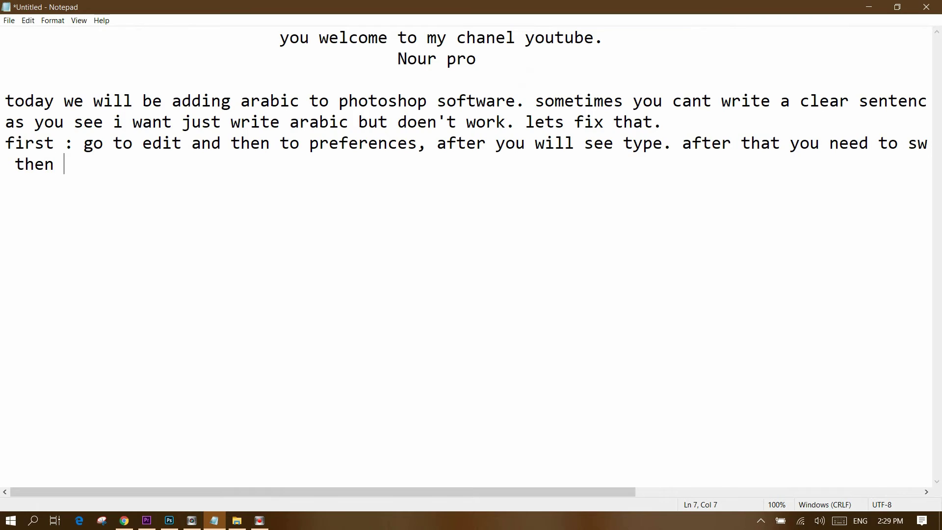
pyautogui.write('close pho')
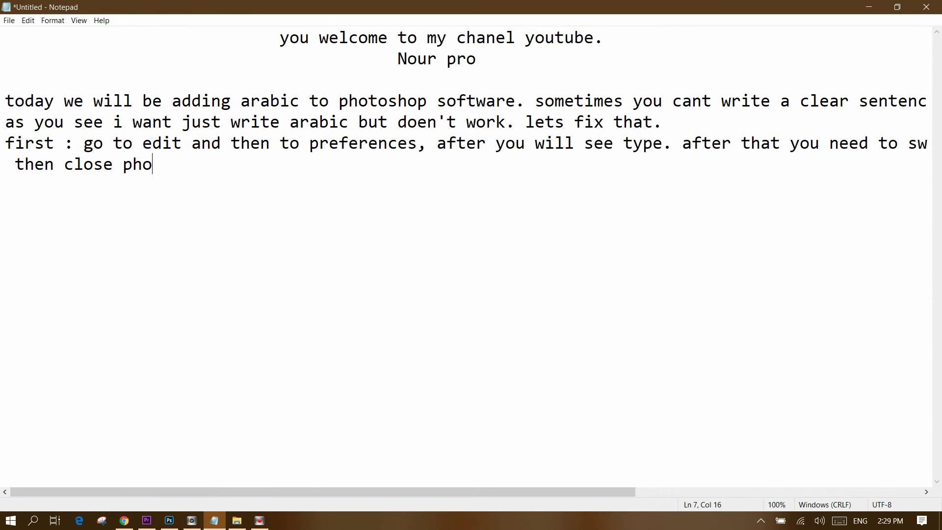
pyautogui.write('toshop')
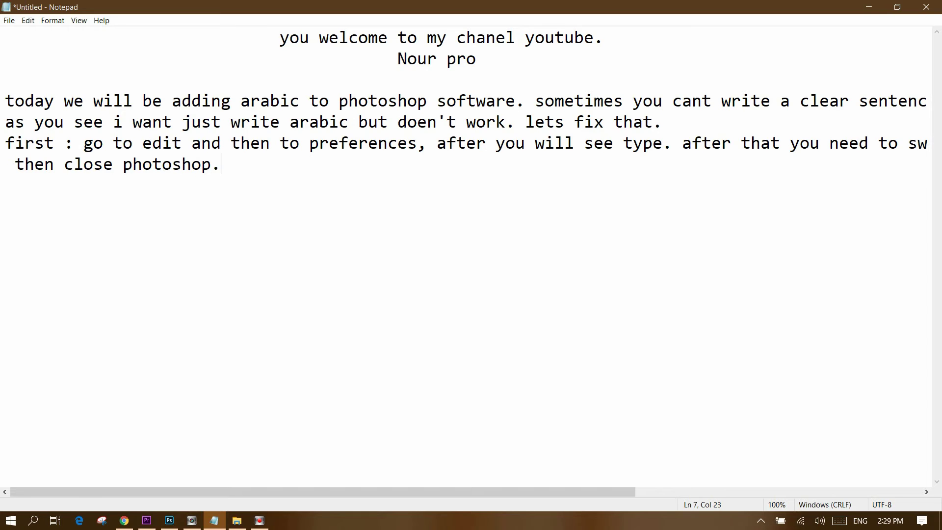
pyautogui.click(170, 521)
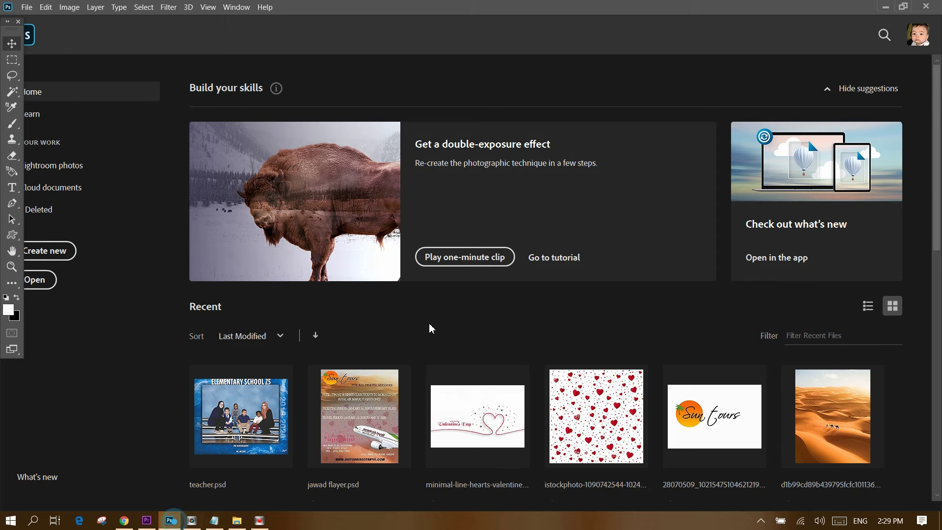
pyautogui.click(926, 6)
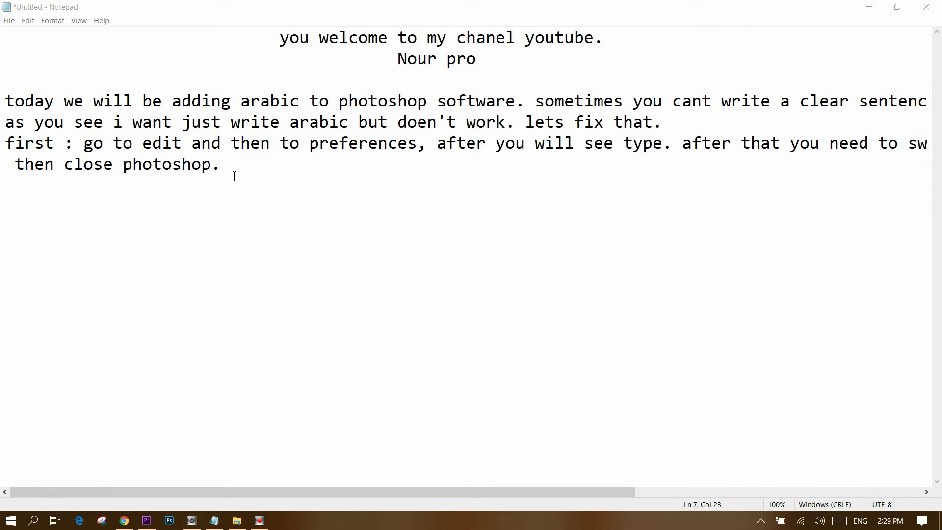
# Add the line 'restart it again to see if the problem fixed' and relaunch Photoshop
pyautogui.click(250, 168)
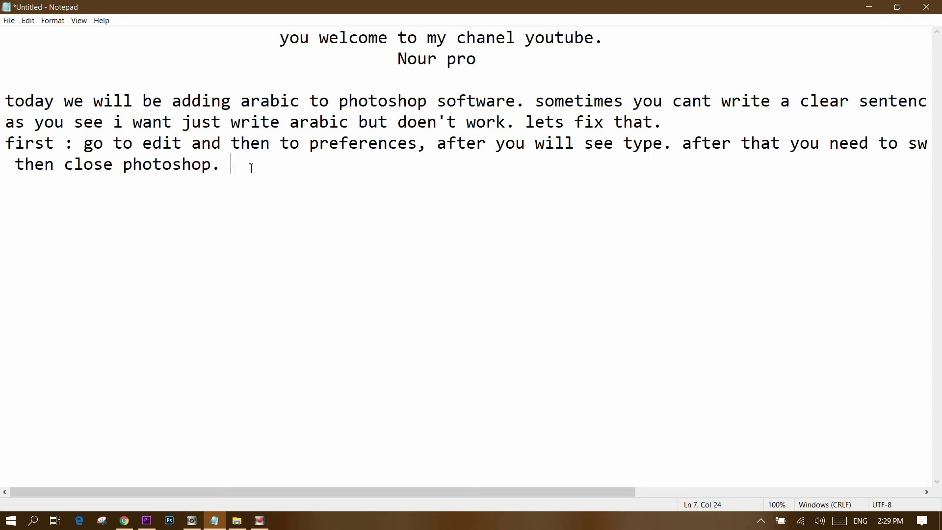
pyautogui.press('Return')
pyautogui.write('re')
pyautogui.write('start')
pyautogui.press('BackSpace')
pyautogui.write('t it again ')
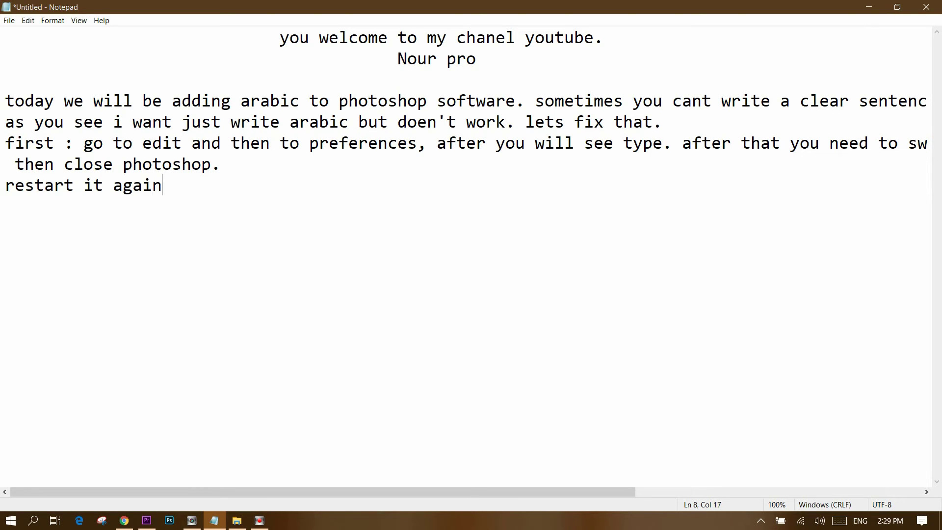
pyautogui.write('to')
pyautogui.write(' see if the ')
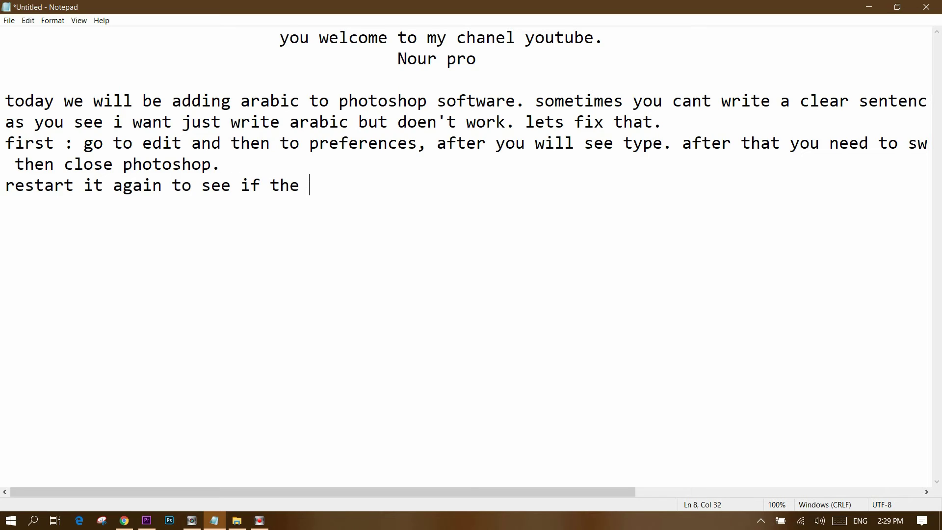
pyautogui.write('problem ')
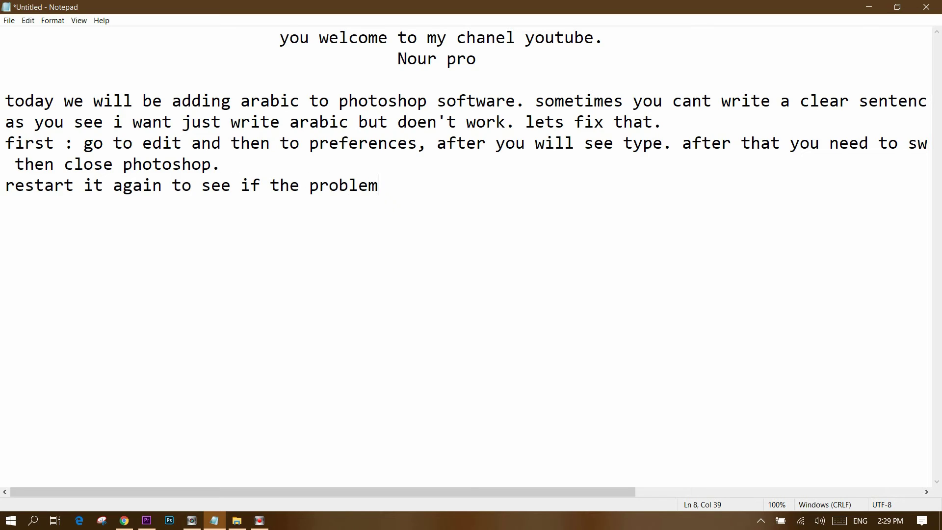
pyautogui.write('fix')
pyautogui.write('ed')
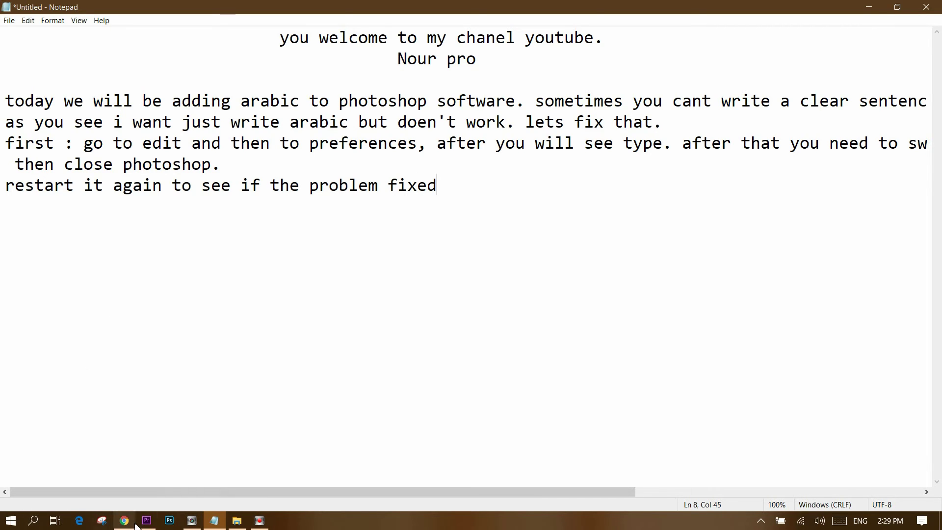
pyautogui.click(171, 523)
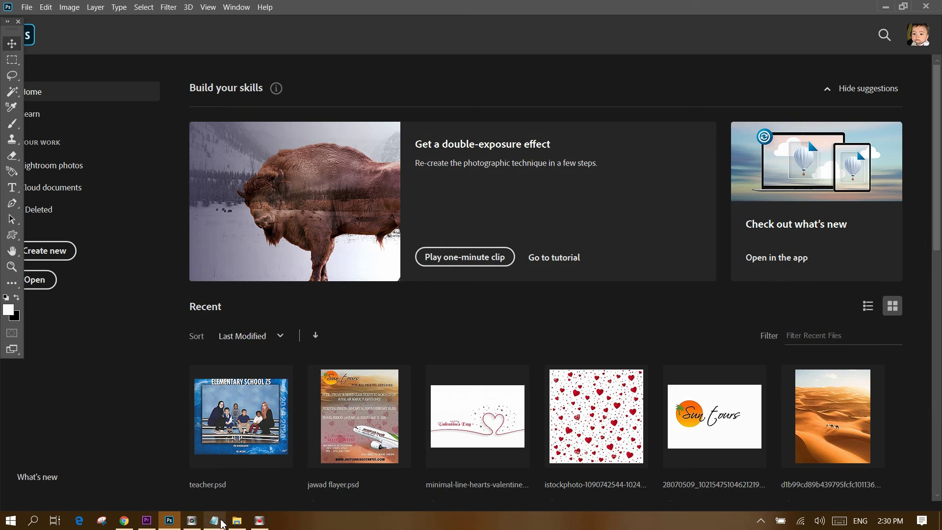
# Add the note line 'create new file and try to write a word in arabic.'
pyautogui.click(216, 520)
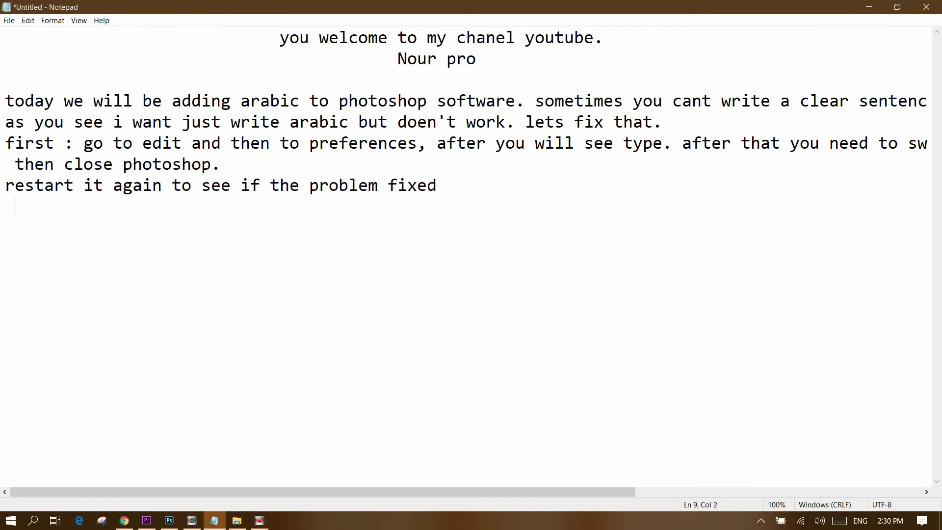
pyautogui.write('create')
pyautogui.write('new file')
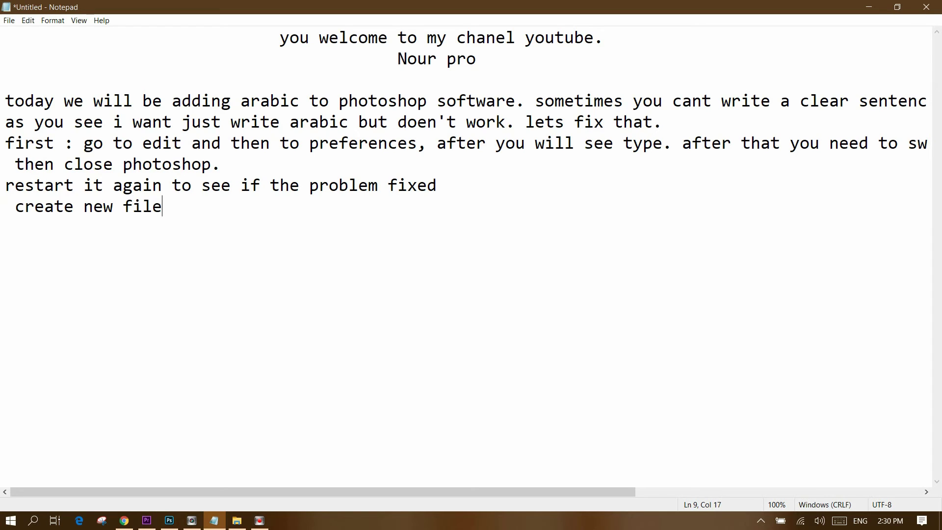
pyautogui.write('and try t')
pyautogui.write('o write ')
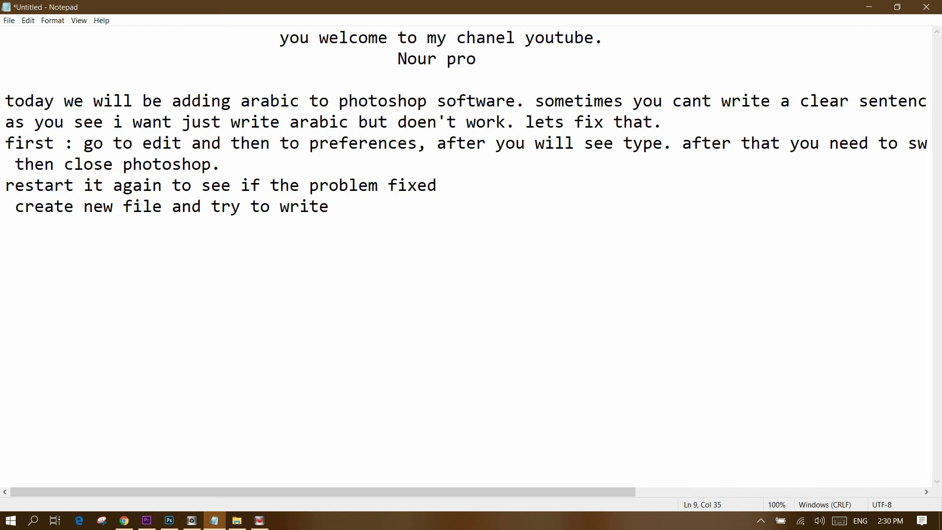
pyautogui.write('a word in a')
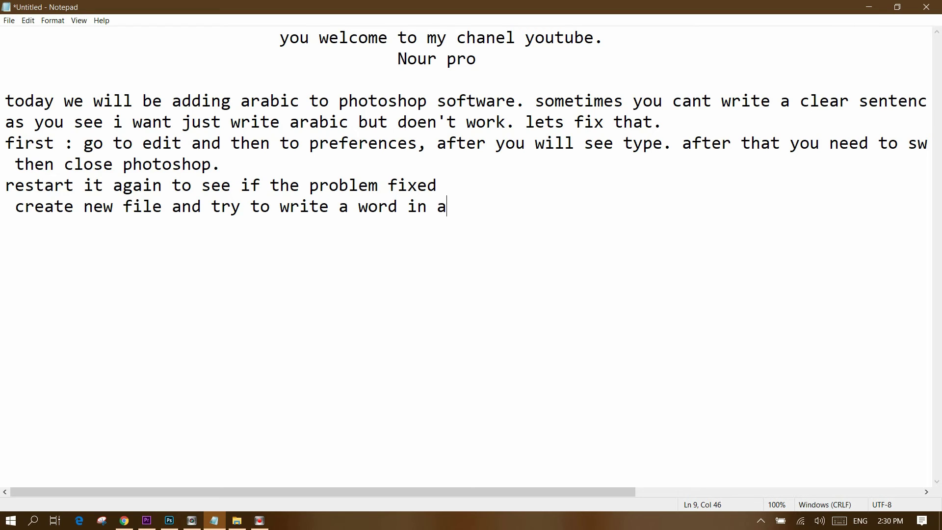
pyautogui.write('rav')
pyautogui.write('c')
pyautogui.press('BackSpace')
pyautogui.press('BackSpace')
pyautogui.write('bic.')
pyautogui.click(169, 521)
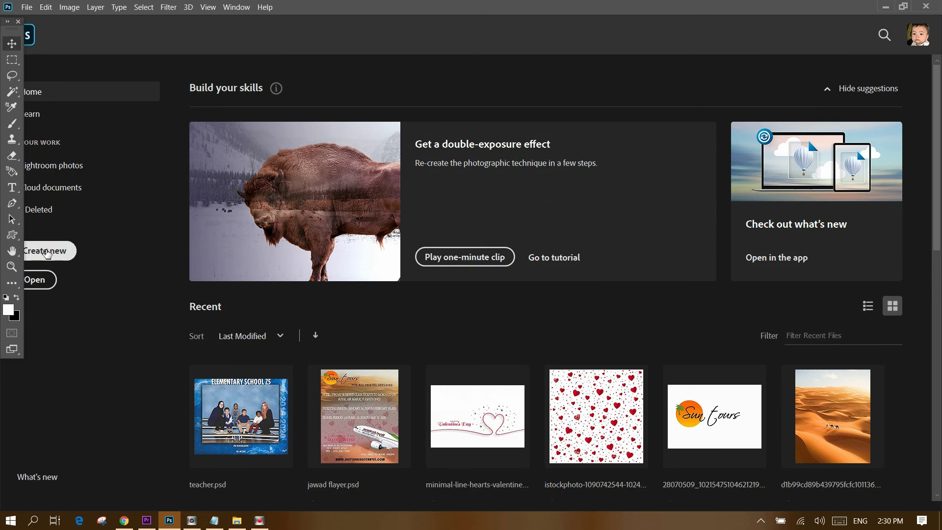
# Create a blank 15×10 cm document, switch to the Arabic (Morocco) keyboard, and start a text box
pyautogui.click(45, 250)
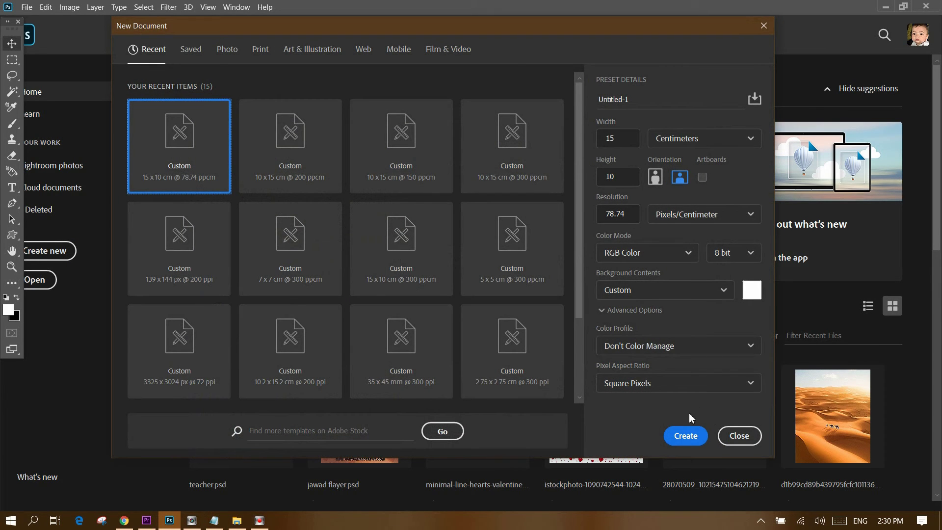
pyautogui.click(686, 435)
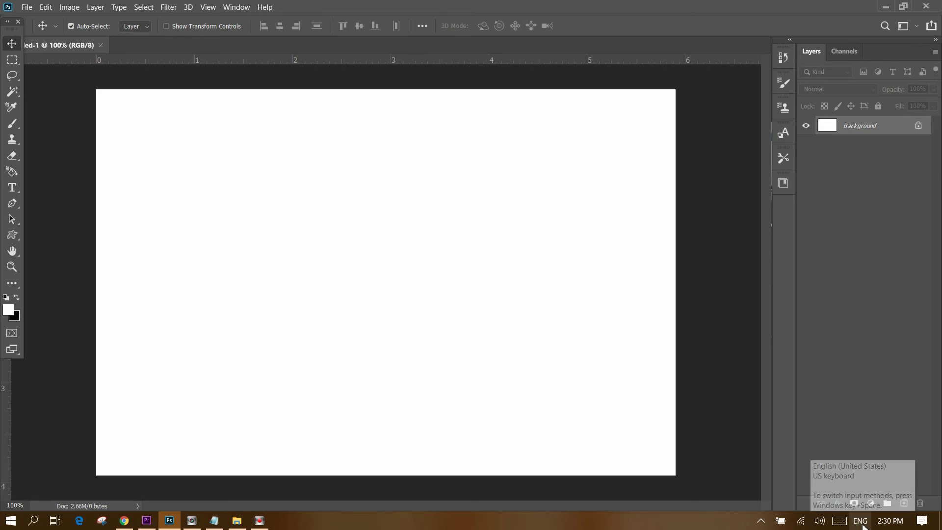
pyautogui.click(860, 521)
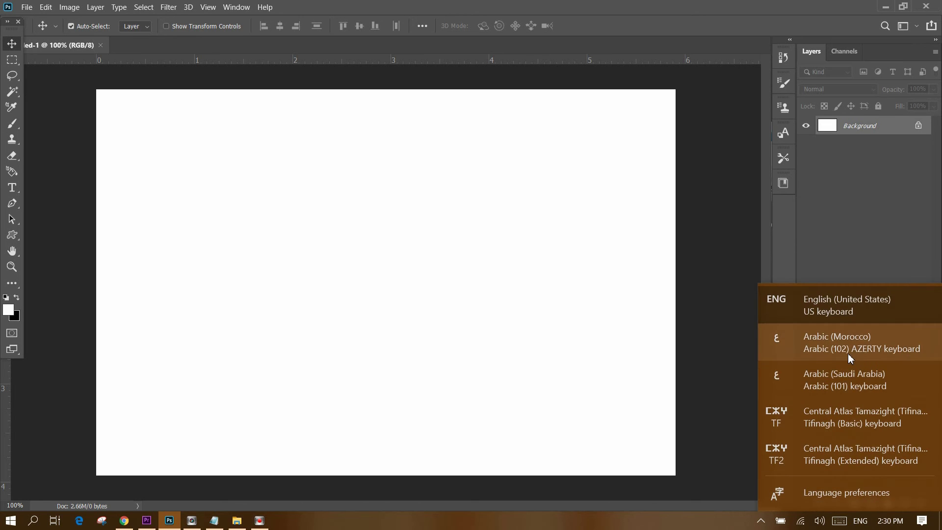
pyautogui.click(848, 349)
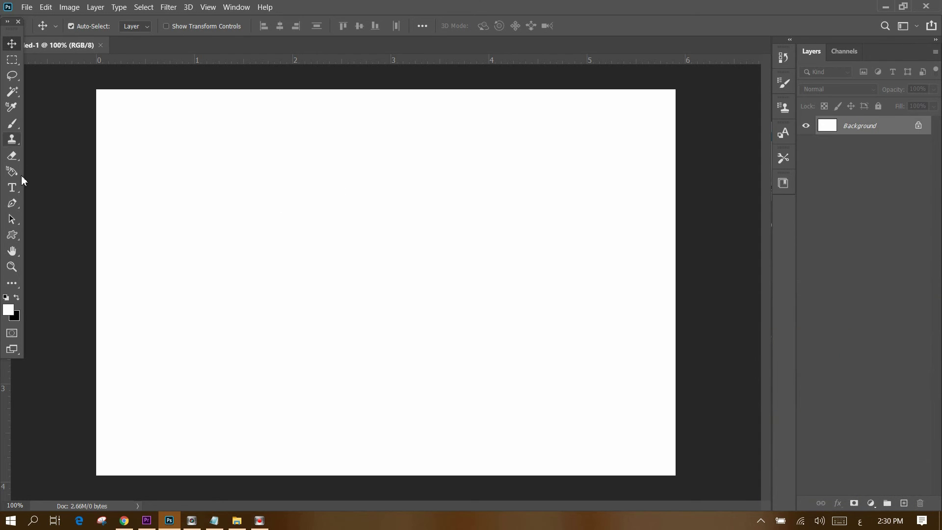
pyautogui.click(12, 187)
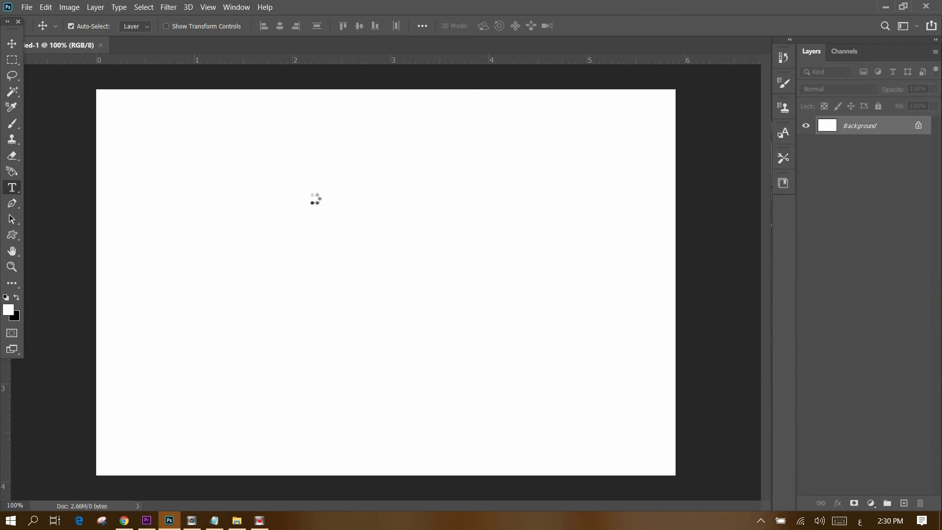
pyautogui.click(299, 263)
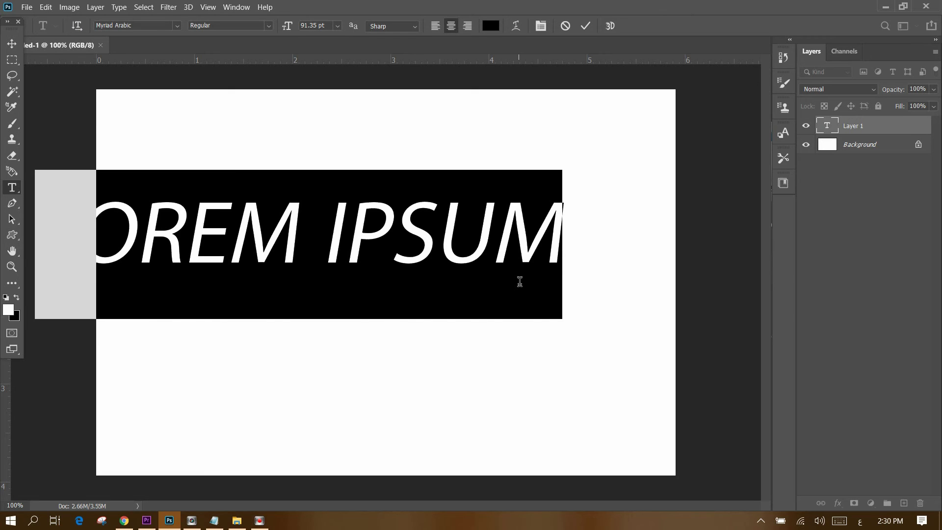
# Type the Arabic line 'أنا إسمي' followed by the speaker's name, correcting mistyped letters along the way
pyautogui.write('أت')
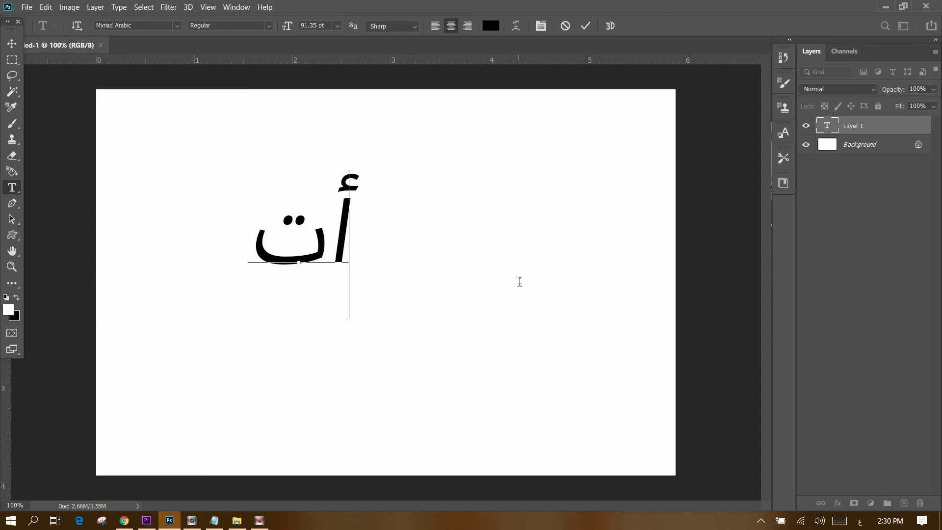
pyautogui.press('BackSpace')
pyautogui.write('نا ')
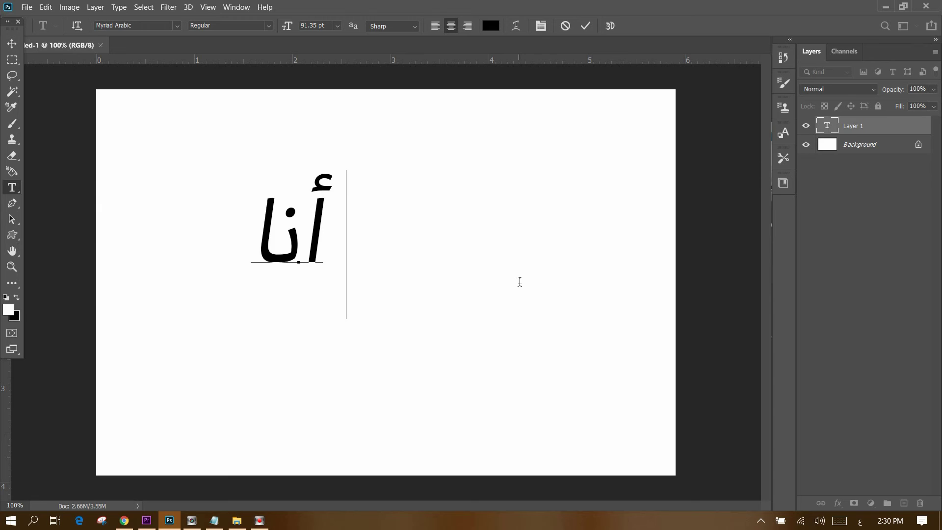
pyautogui.write('إ')
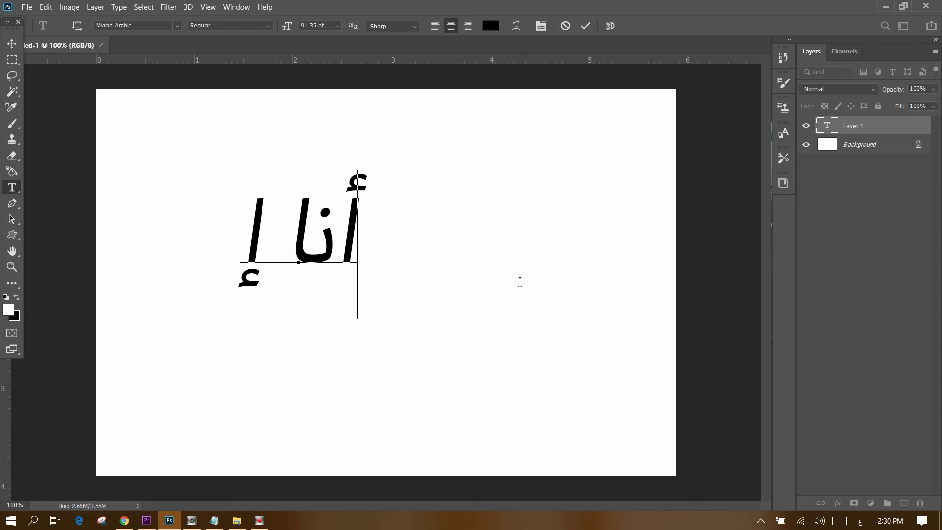
pyautogui.write('سم')
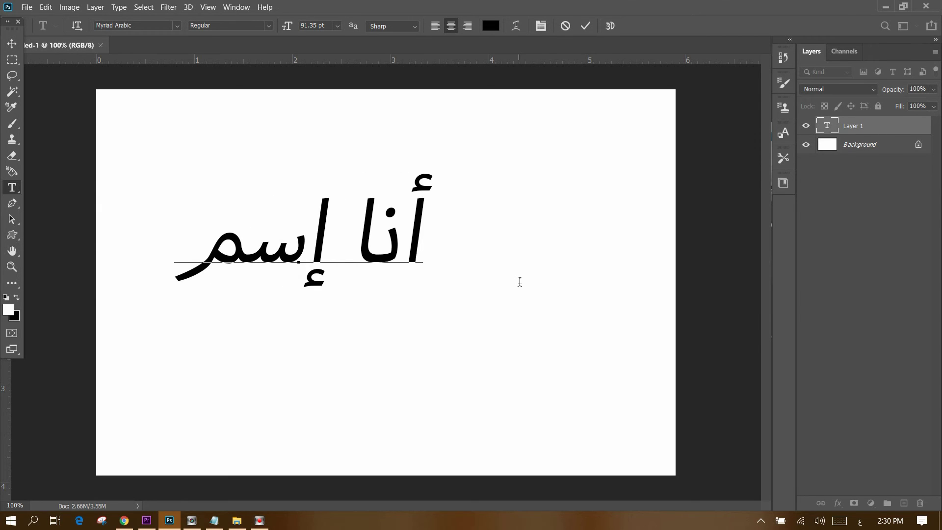
pyautogui.write('ي ع')
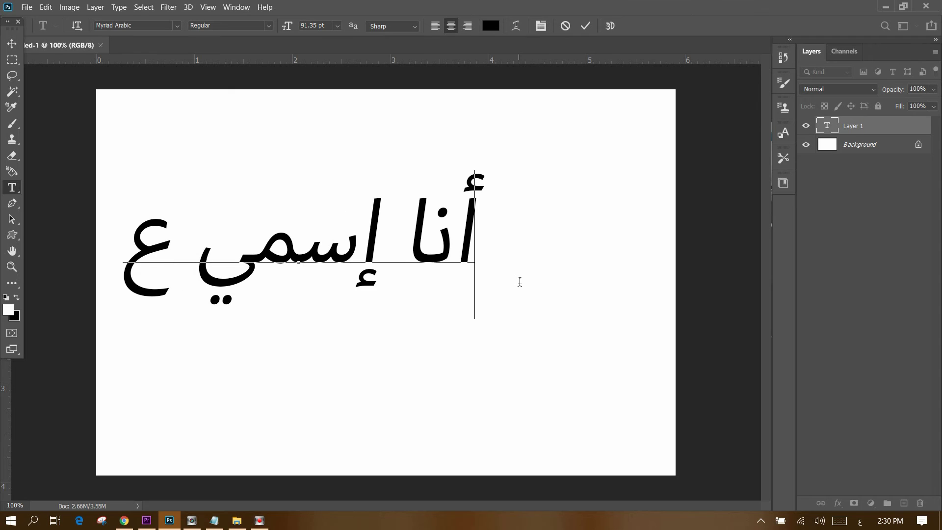
pyautogui.write('م')
pyautogui.press('BackSpace')
pyautogui.write('ن')
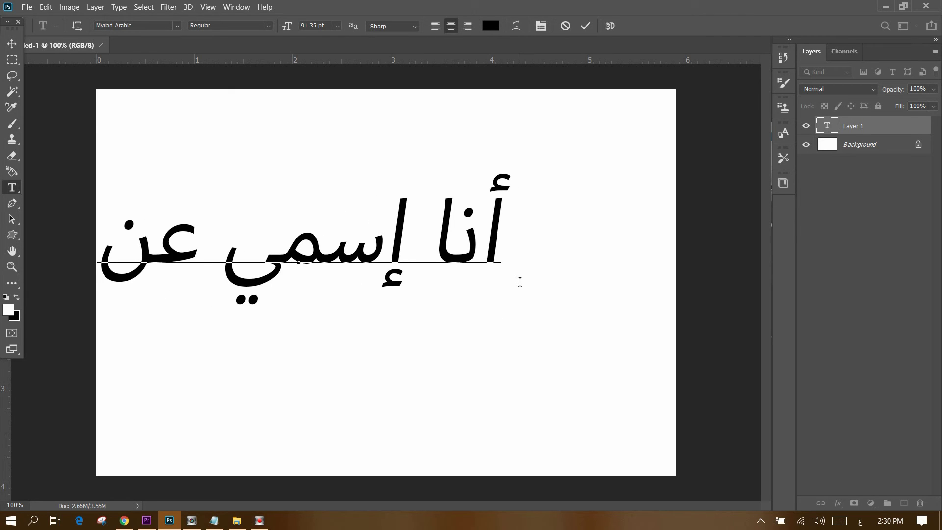
pyautogui.press('BackSpace')
pyautogui.write('ب')
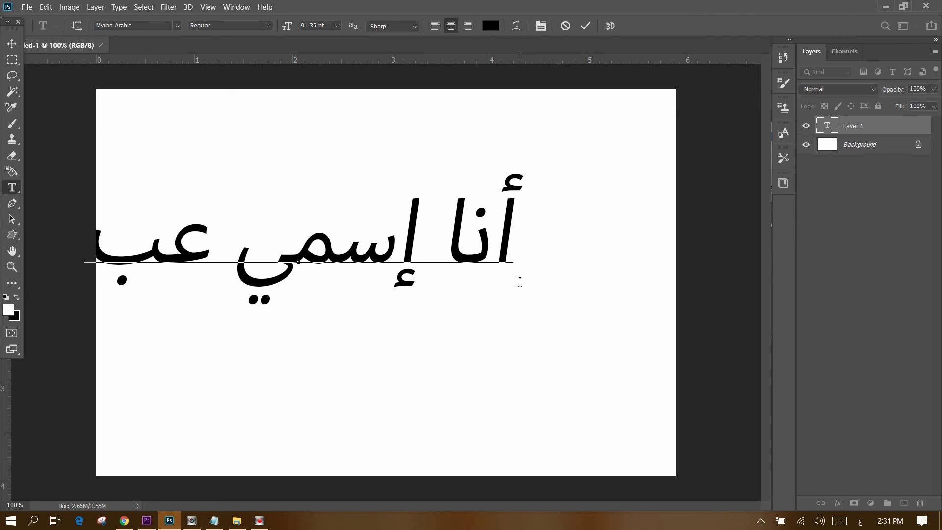
pyautogui.write('ج')
pyautogui.press('BackSpace')
pyautogui.write('د')
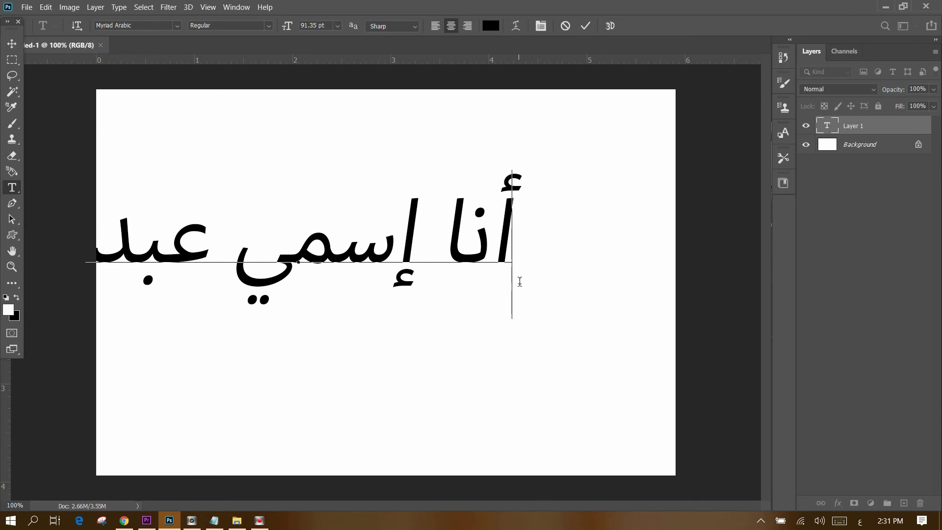
pyautogui.write('ال')
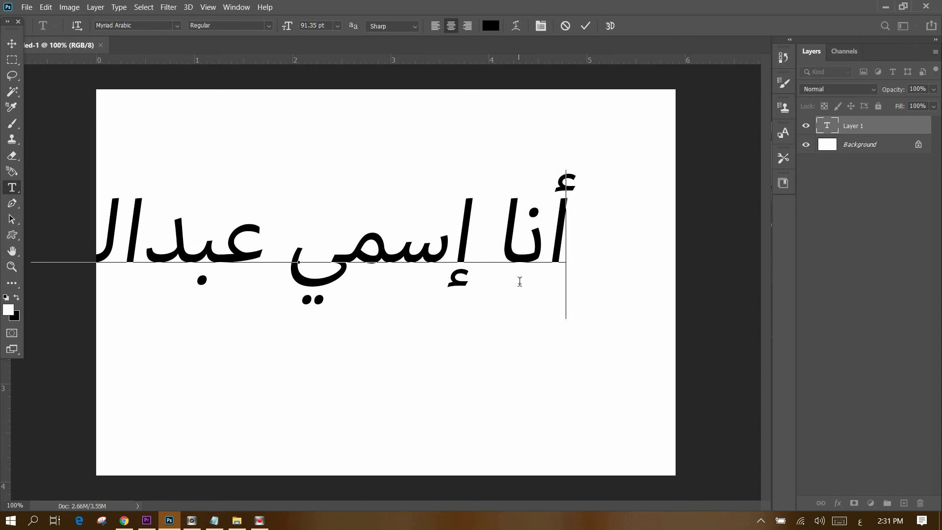
pyautogui.write('ل')
pyautogui.press('BackSpace')
pyautogui.write('له')
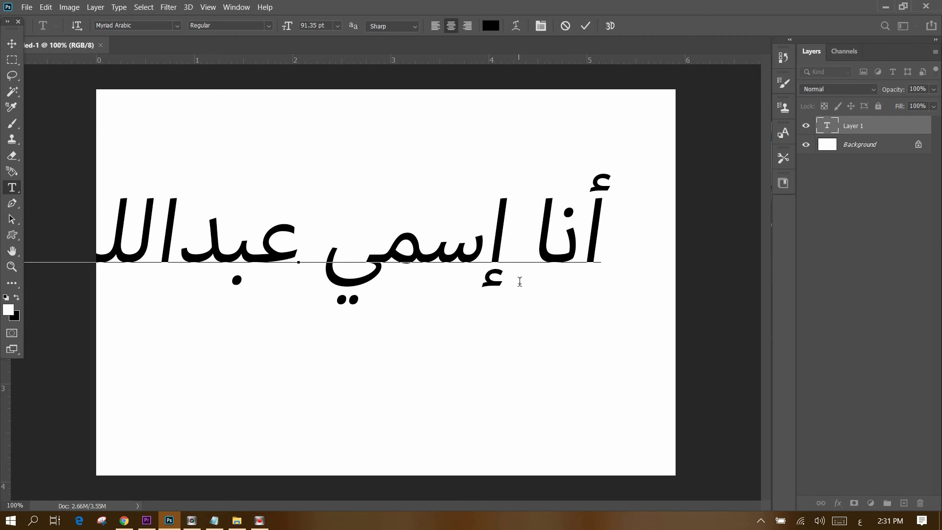
pyautogui.press('BackSpace')
# Commit the text, move it right and slightly down, and place the cursor at the name's end
pyautogui.click(12, 42)
pyautogui.moveTo(207, 248); pyautogui.dragTo(327, 260)
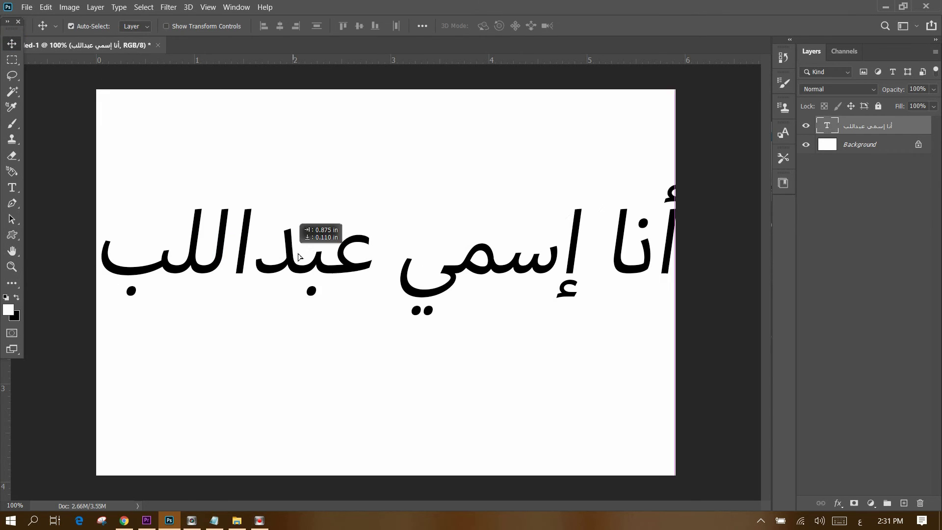
pyautogui.press('t')
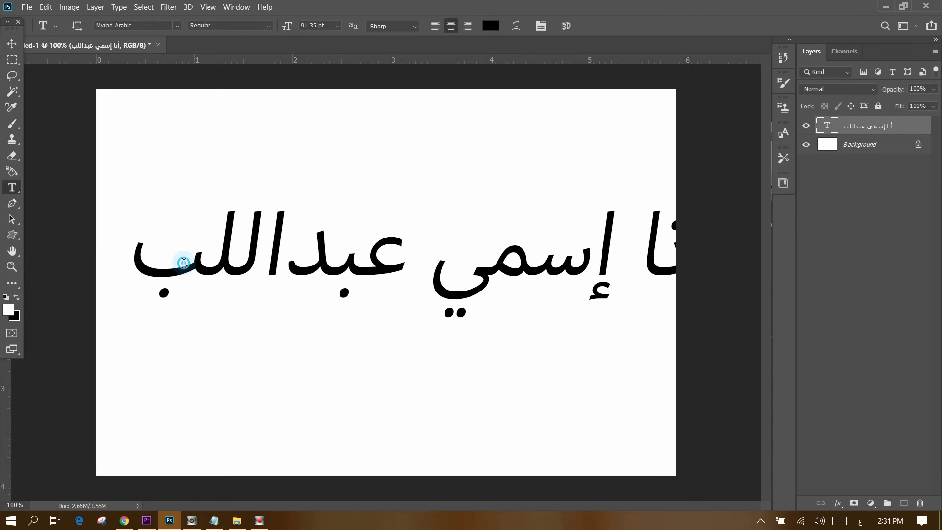
pyautogui.click(206, 270)
pyautogui.press('Right')
pyautogui.press('Left')
pyautogui.press('Left')
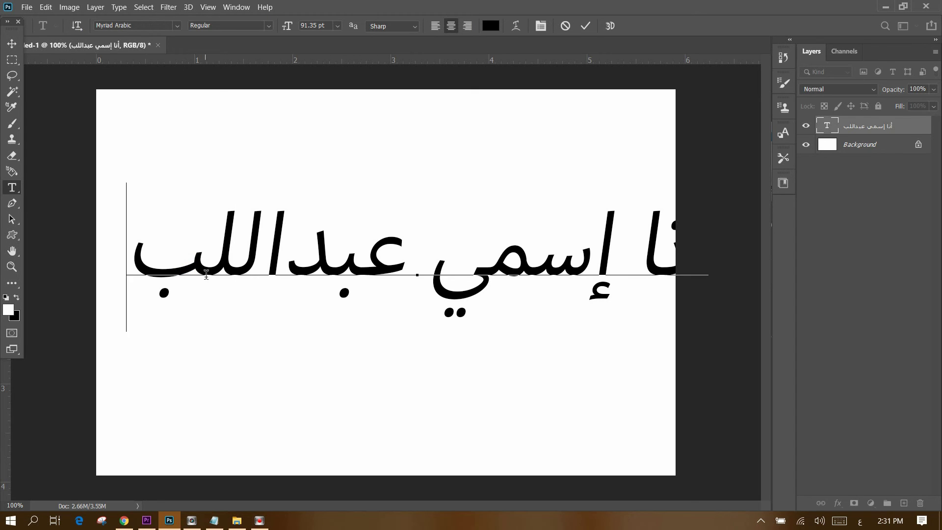
# Retype the name's ending so it reads the speaker's full name, then commit the text
pyautogui.press('BackSpace')
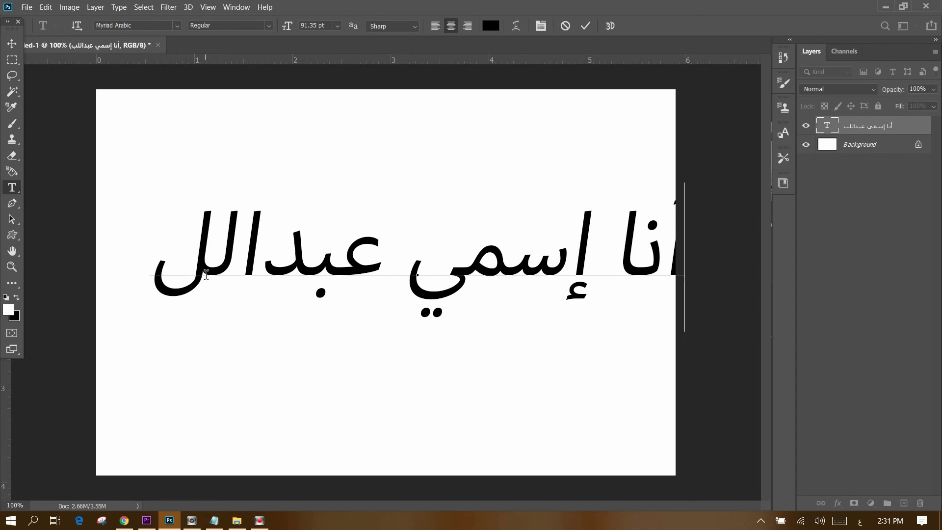
pyautogui.write('طي')
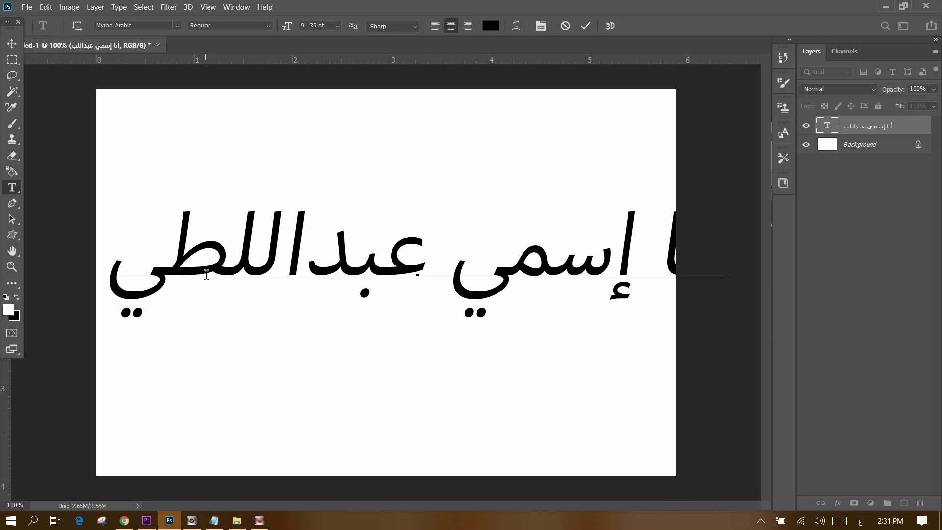
pyautogui.write('ع')
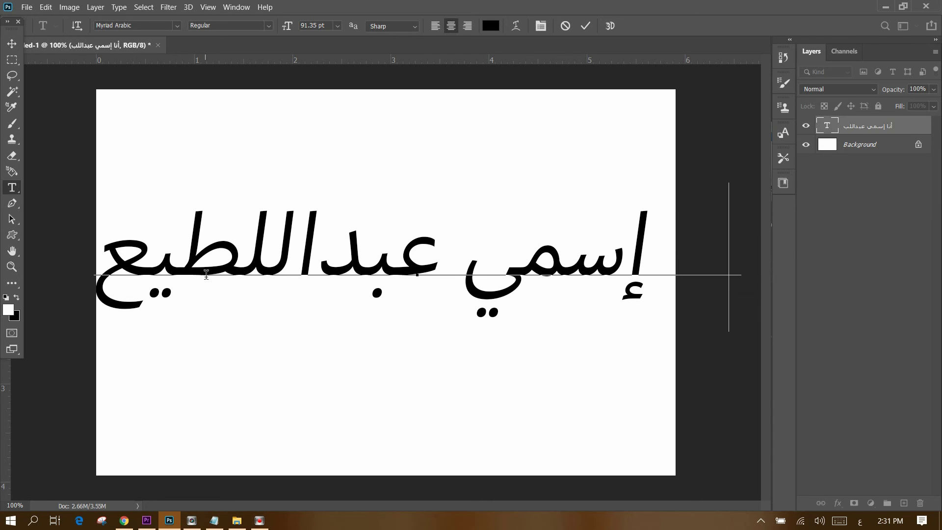
pyautogui.press('BackSpace')
pyautogui.write('ق')
pyautogui.press('BackSpace')
pyautogui.write('ف')
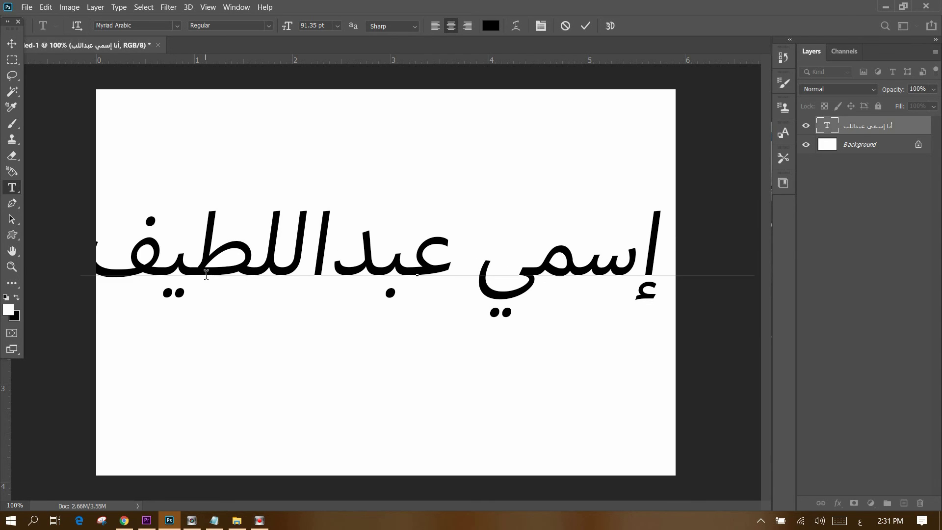
pyautogui.click(12, 44)
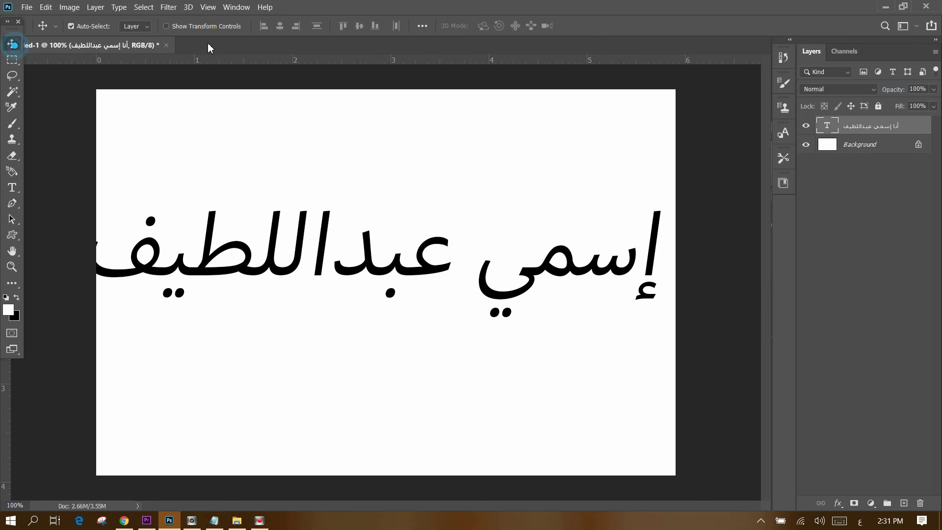
# Set the Type tool's font size to 24 pt
pyautogui.press('t')
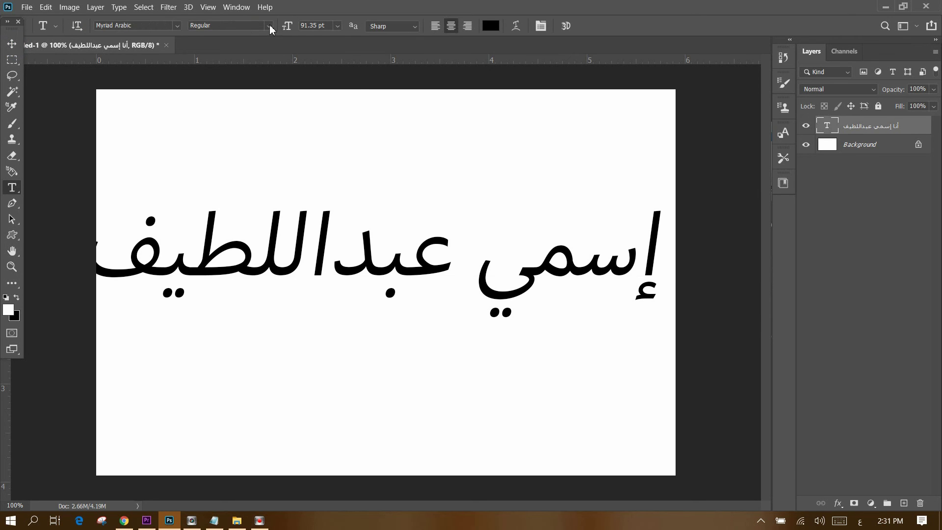
pyautogui.click(337, 29)
pyautogui.click(325, 136)
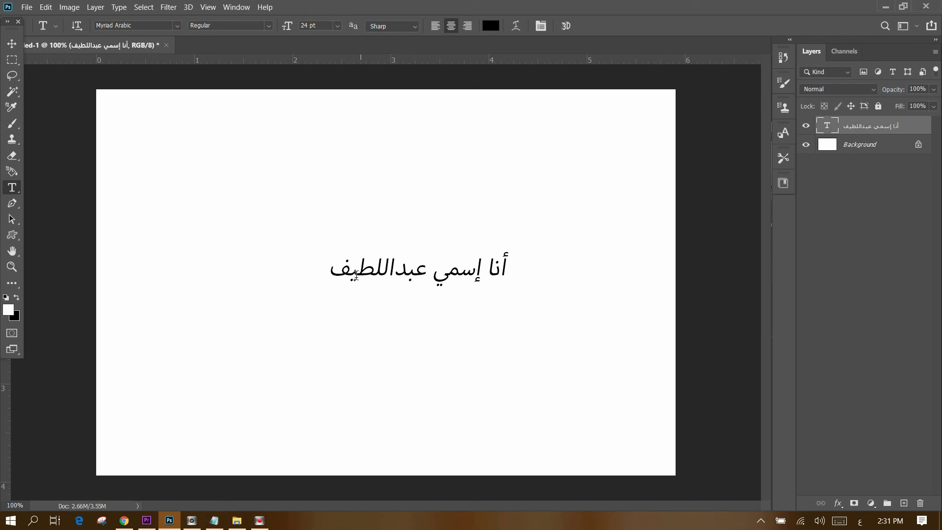
# Add a second Arabic line, شكرا على المتابعة, below the name sentence
pyautogui.click(334, 272)
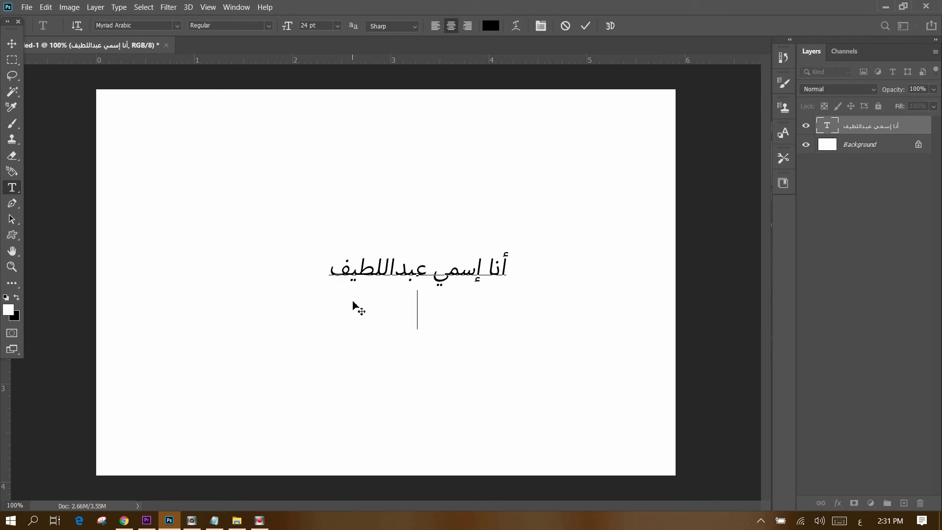
pyautogui.press('Return')
pyautogui.write('ش')
pyautogui.write('ك')
pyautogui.press('BackSpace')
pyautogui.write('كرا ')
pyautogui.write('ع')
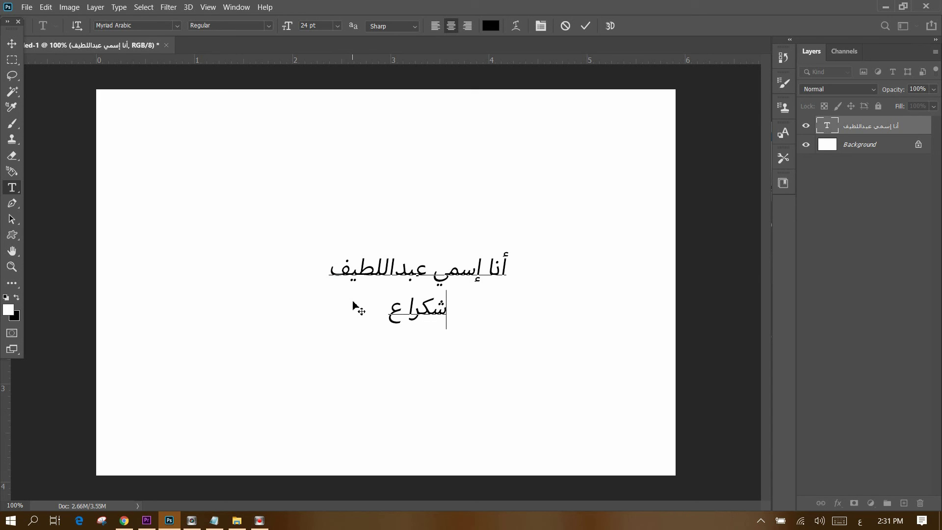
pyautogui.write('لى')
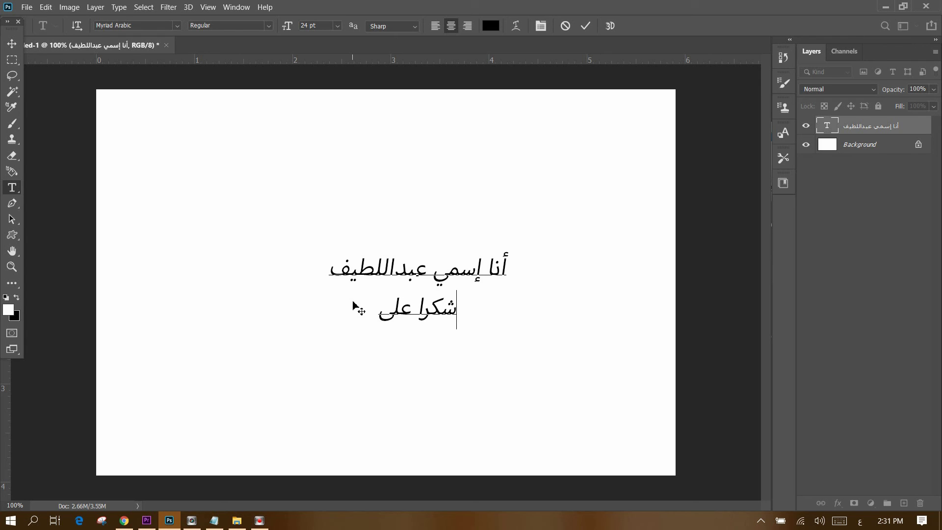
pyautogui.write(' الم')
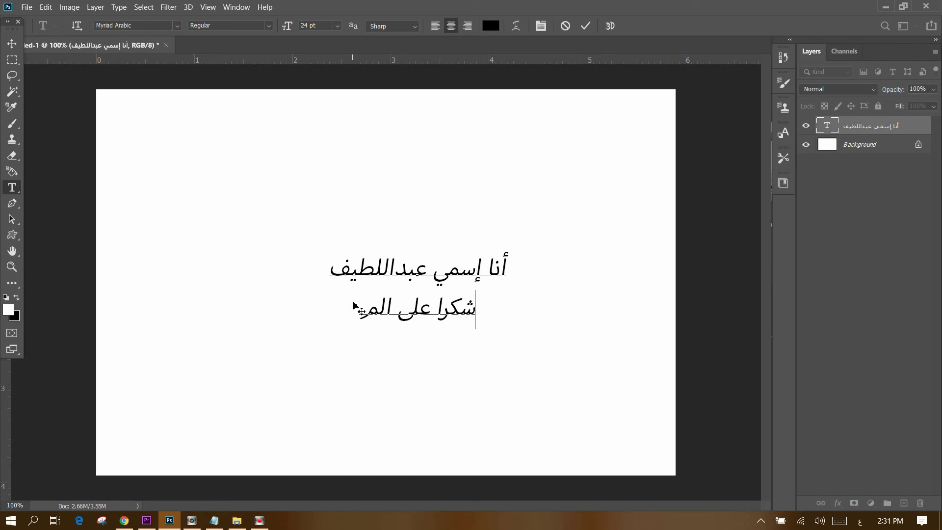
pyautogui.write('تا')
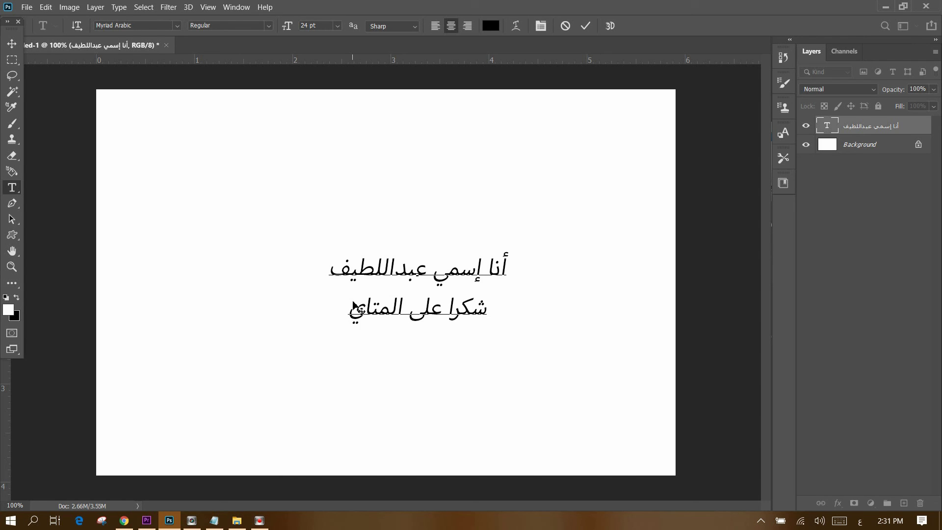
pyautogui.write('بع')
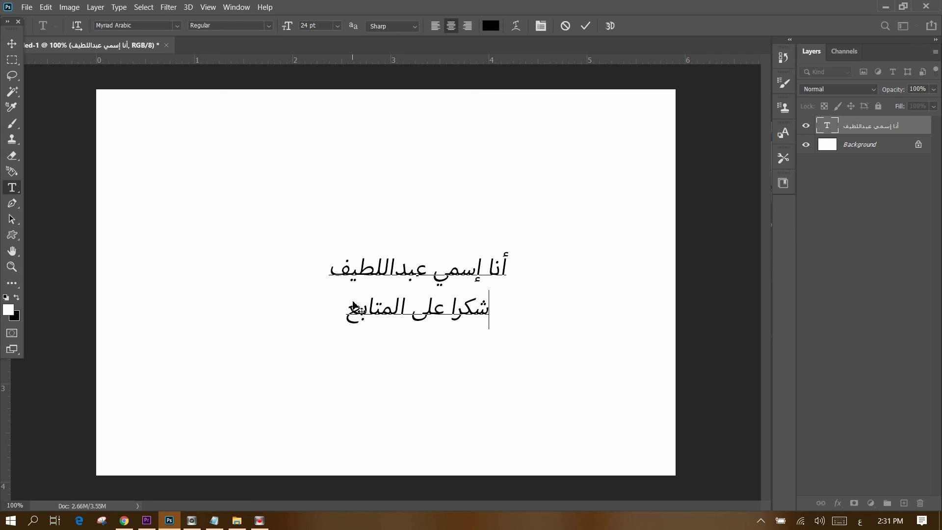
pyautogui.write('و')
pyautogui.press('BackSpace')
pyautogui.write('ة')
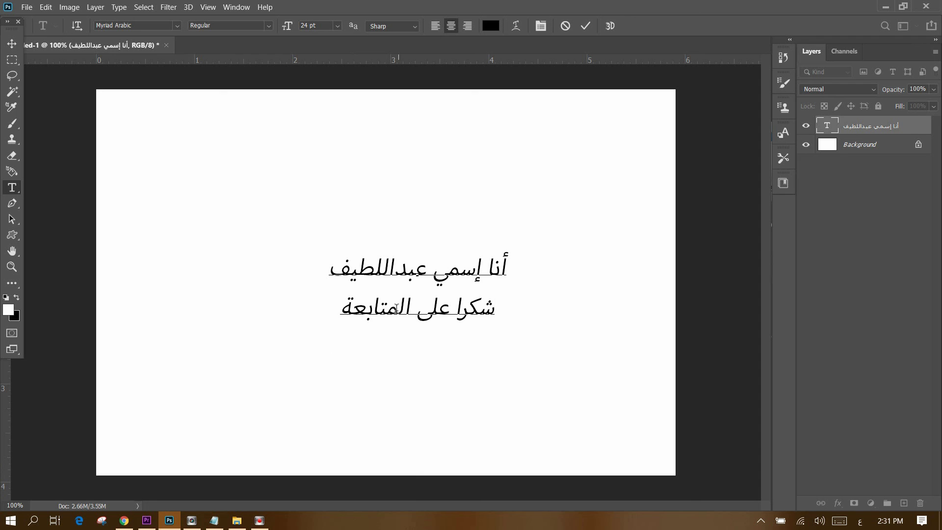
# In Notepad, start a new line and switch the keyboard input language to English (United States)
pyautogui.click(215, 520)
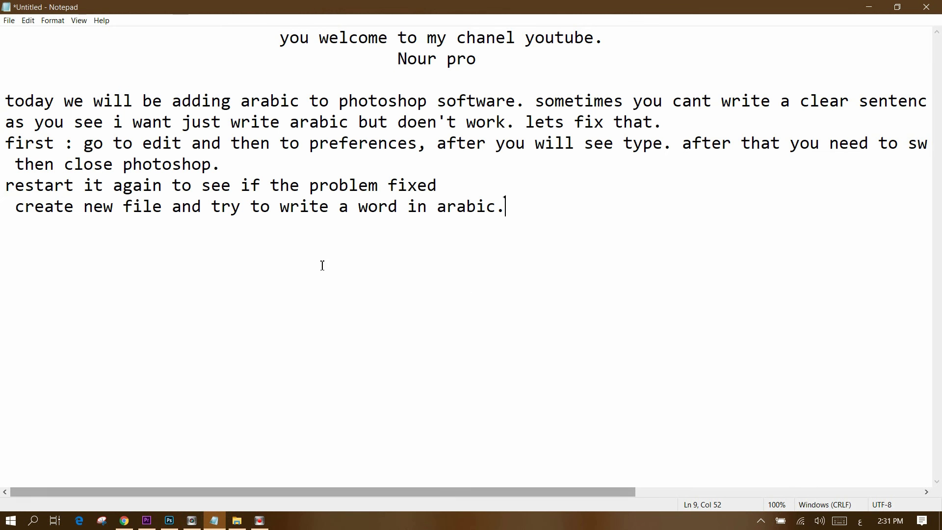
pyautogui.press('Return')
pyautogui.write('شس غخع')
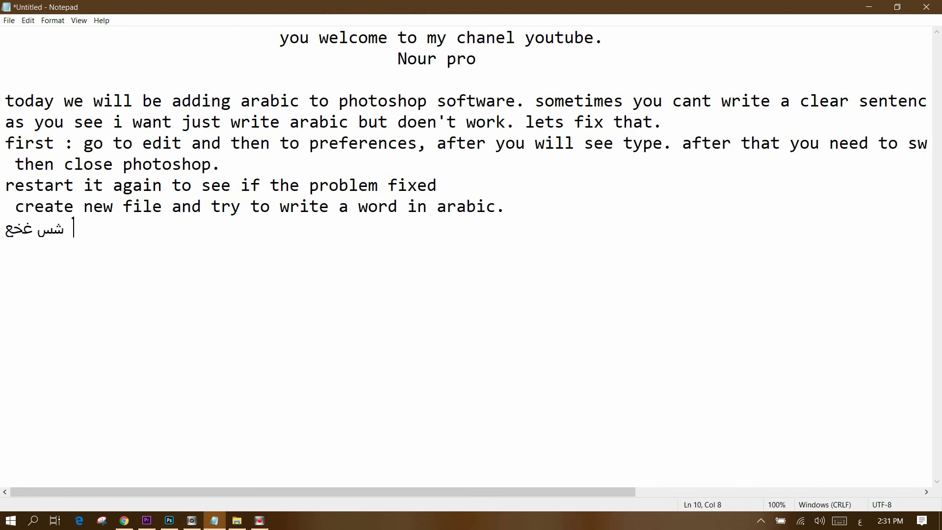
pyautogui.press('BackSpace')
pyautogui.press('BackSpace')
pyautogui.press('BackSpace')
pyautogui.press('BackSpace')
pyautogui.press('BackSpace')
pyautogui.press('BackSpace')
pyautogui.press('BackSpace')
pyautogui.click(861, 522)
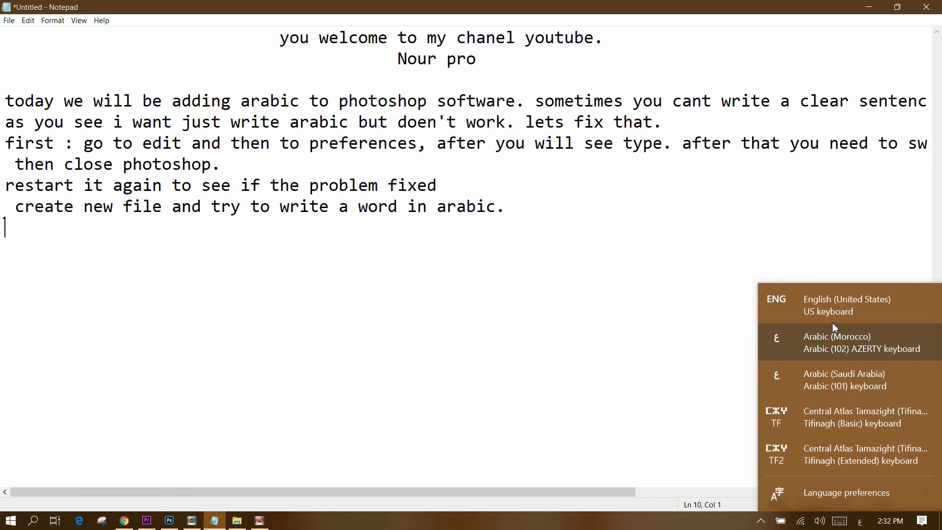
pyautogui.click(832, 309)
# Type the sentence 'as you see, the problem fixed' and start a new line
pyautogui.write('as you ')
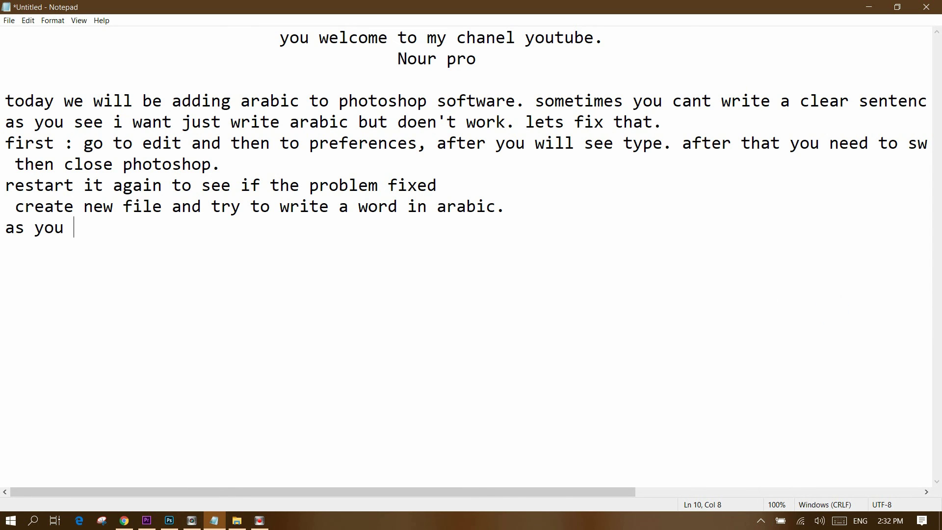
pyautogui.write('see y')
pyautogui.press('BackSpace')
pyautogui.write(', ')
pyautogui.write('the probl')
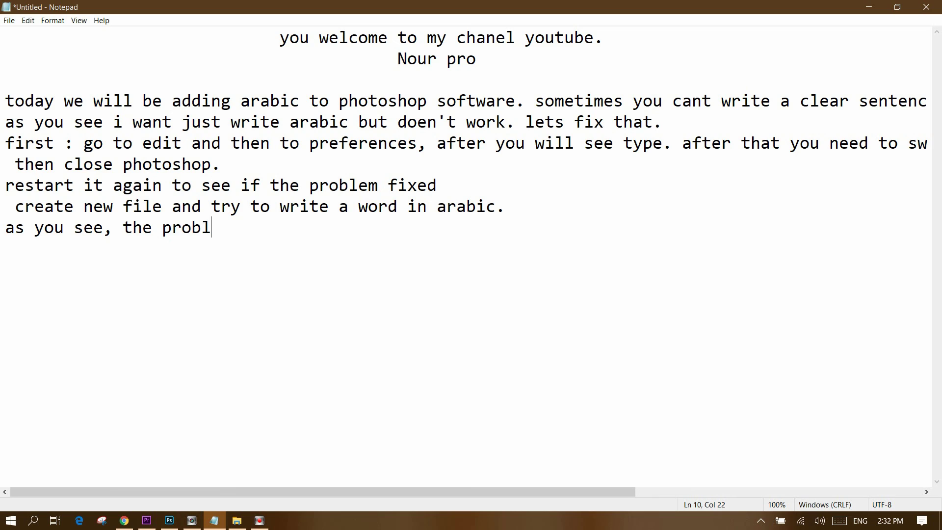
pyautogui.write('em fixed.')
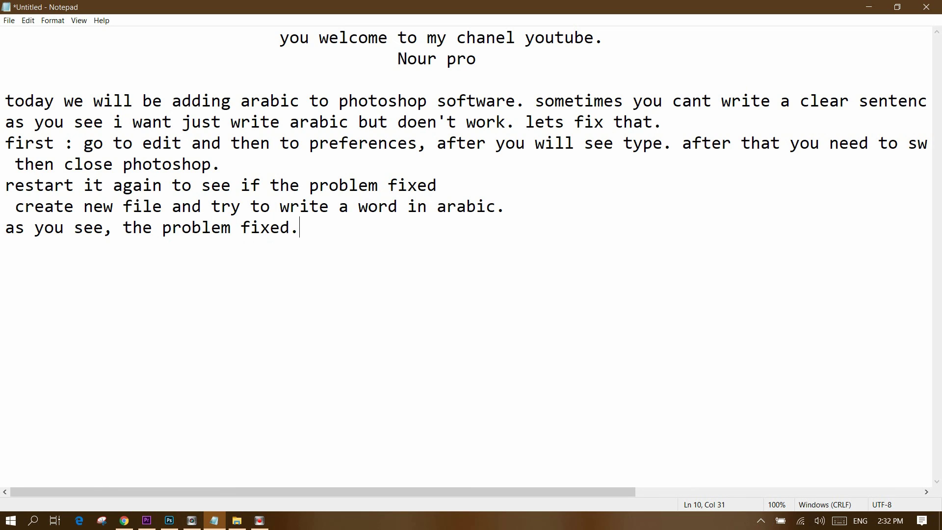
pyautogui.press('Return')
# Type a request asking viewers to follow the YouTube channel and share the content
pyautogui.write('pl')
pyautogui.write('z if you li')
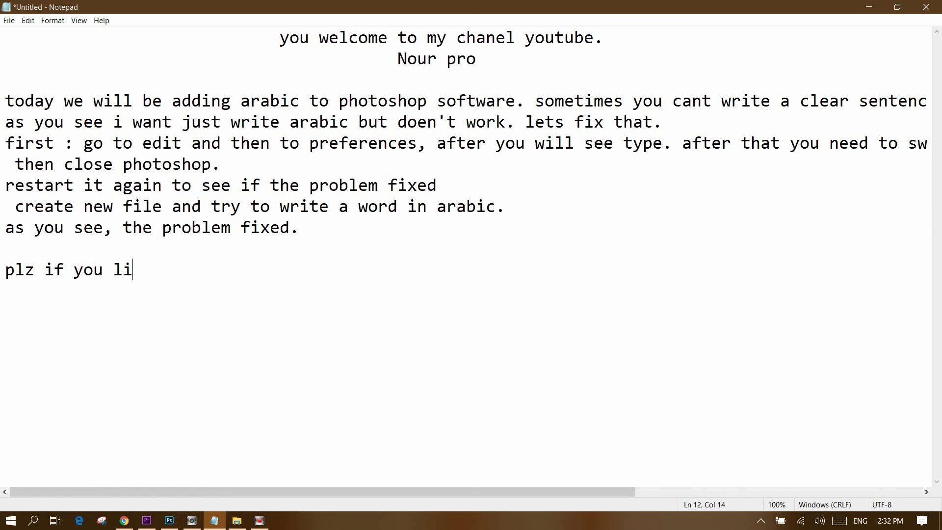
pyautogui.write('ke the com')
pyautogui.press('BackSpace')
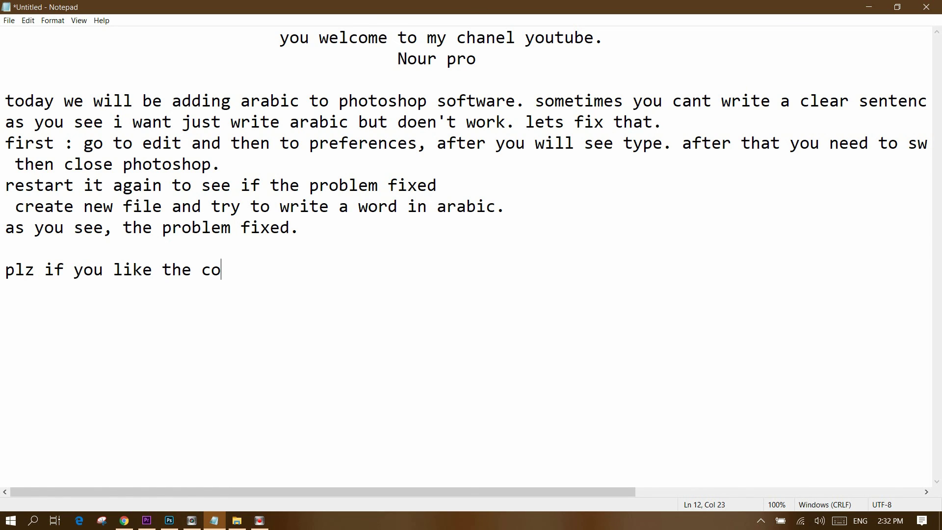
pyautogui.write('ntent ')
pyautogui.write('follow')
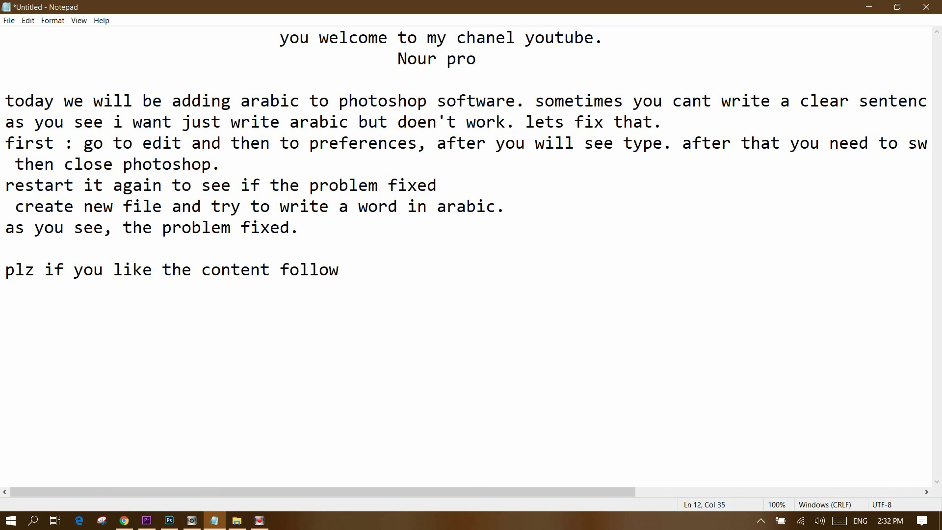
pyautogui.write(' us on you')
pyautogui.write('tube ')
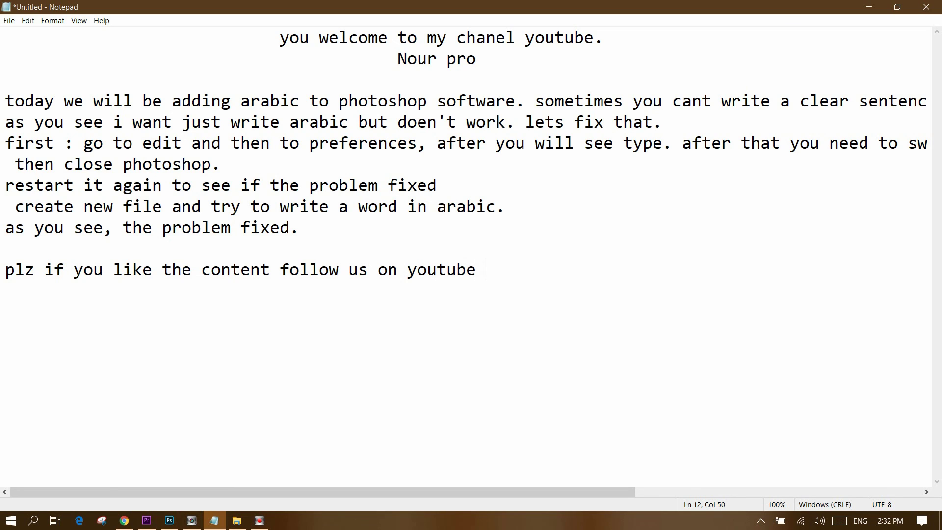
pyautogui.write('Nour')
pyautogui.write(' pro a')
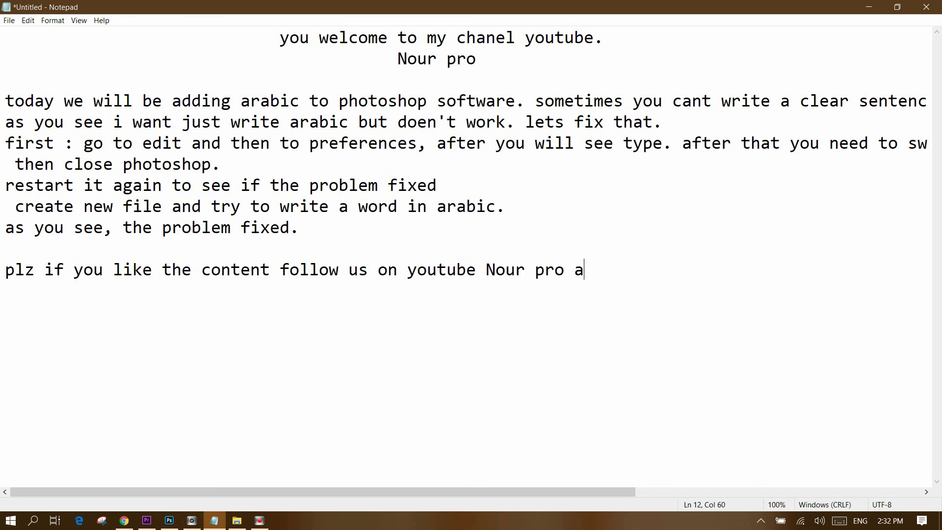
pyautogui.write('nd share the')
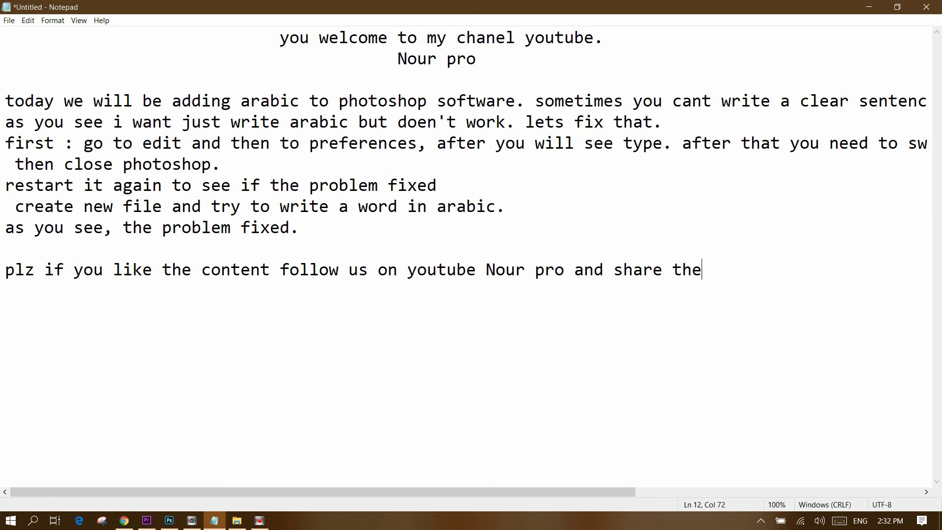
pyautogui.write(' centent')
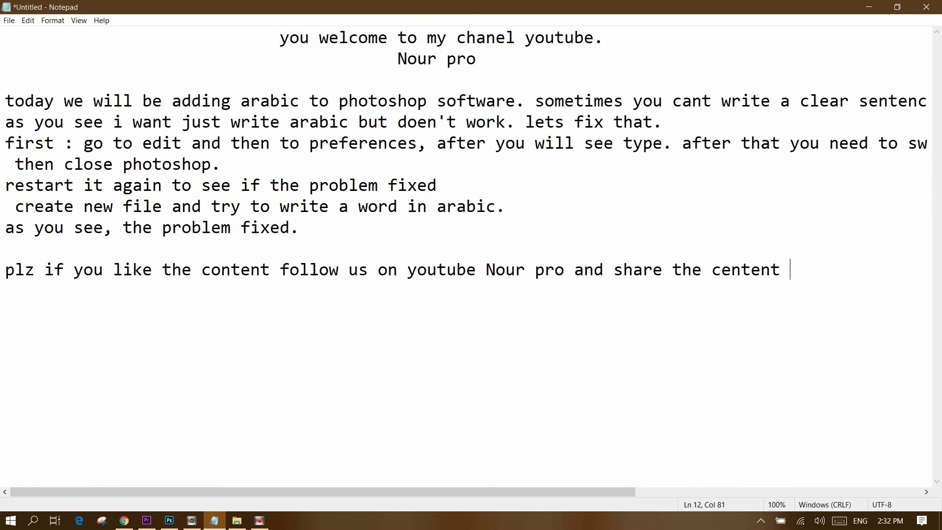
pyautogui.write('so other peo')
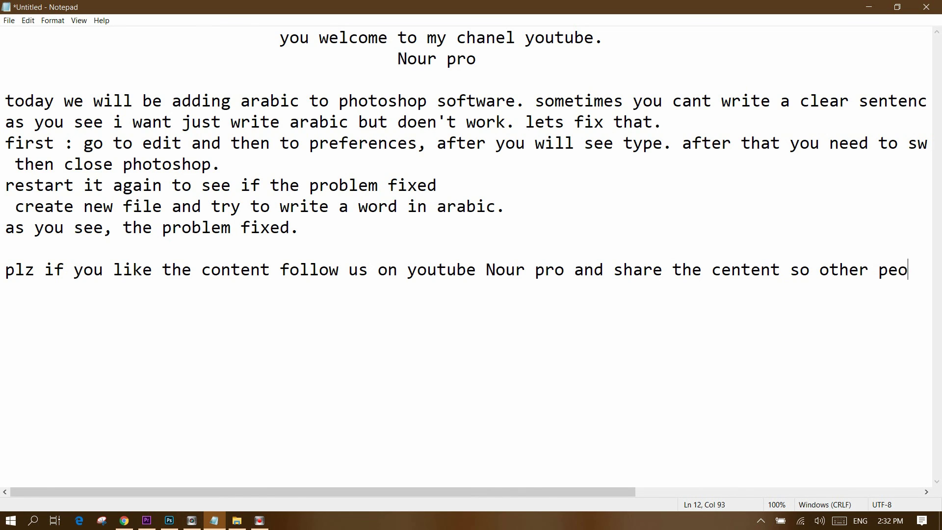
pyautogui.write('ple lea')
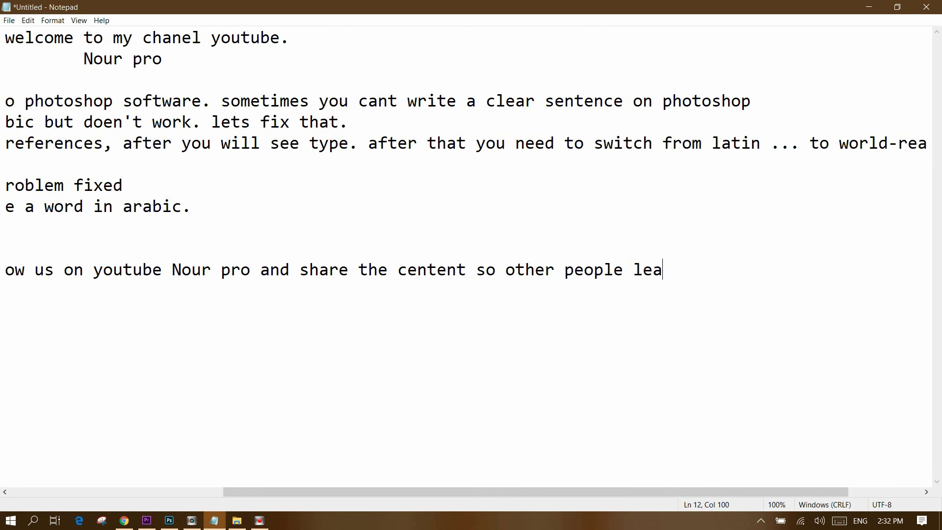
pyautogui.write('rn that.')
pyautogui.write(' thank you')
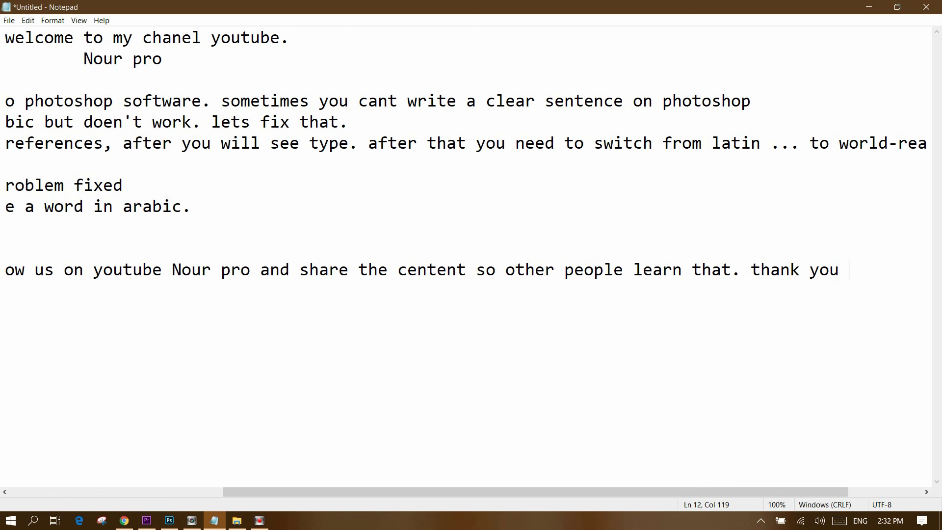
pyautogui.write('so much')
pyautogui.press('Return')
# Add a final line reading 'see you soon', fixing the misspelled last word
pyautogui.write('see you ')
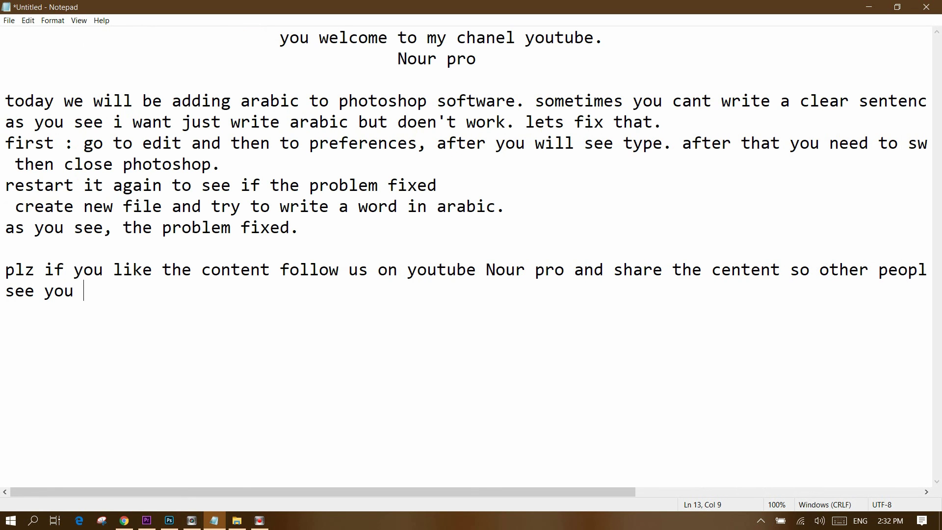
pyautogui.write('soom')
pyautogui.press('BackSpace')
pyautogui.write('m')
pyautogui.press('BackSpace')
pyautogui.write('n')
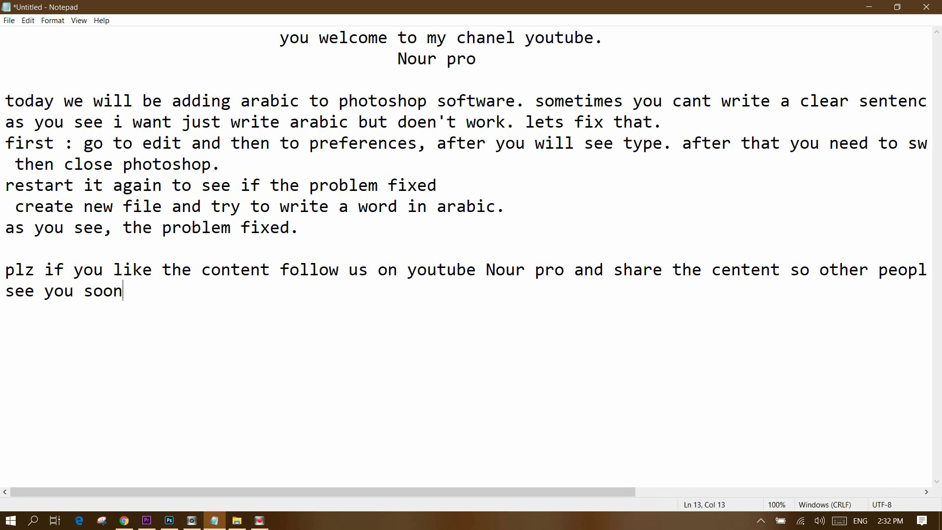